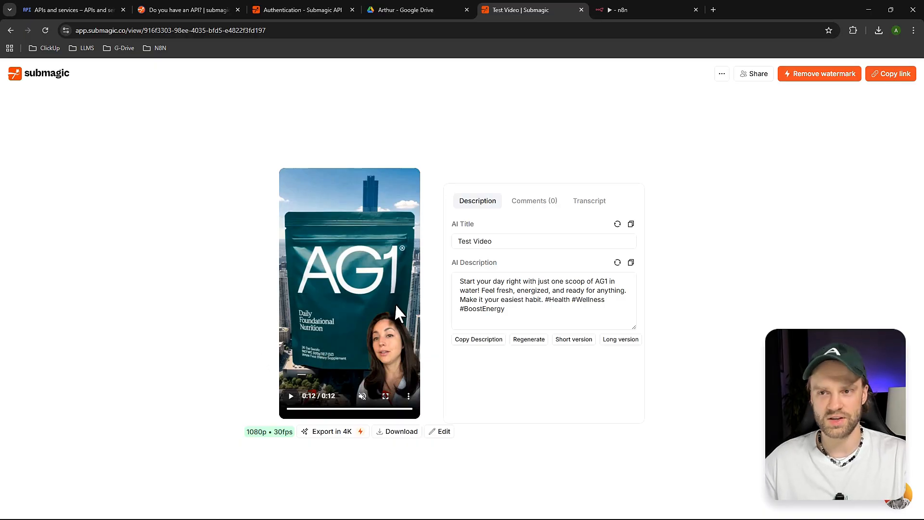
- Switch to n8n and review the auto-captioning workflow alongside its Google Drive source folder and the captioned-video notification email
click(617, 10)
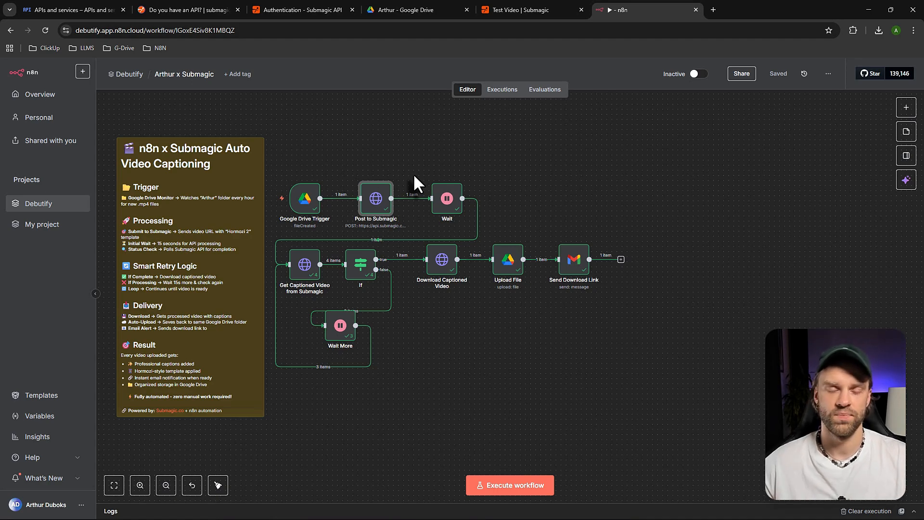
click(409, 10)
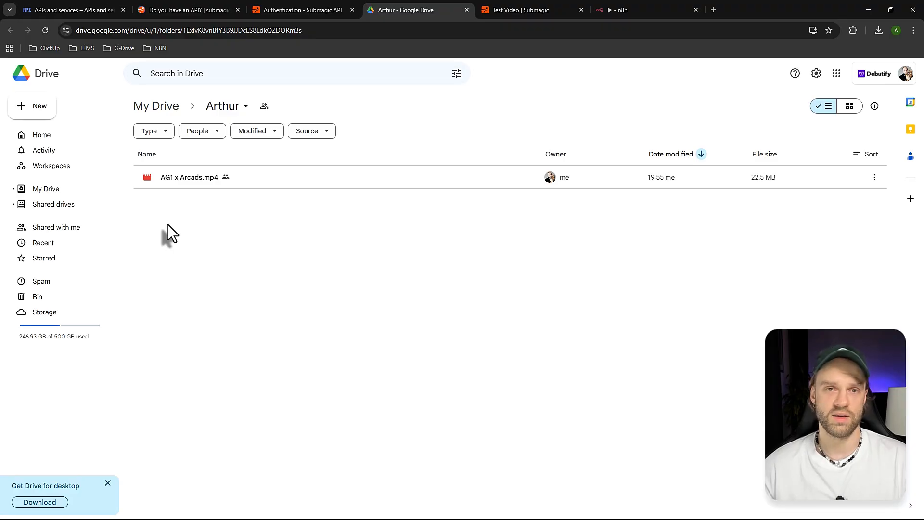
click(642, 9)
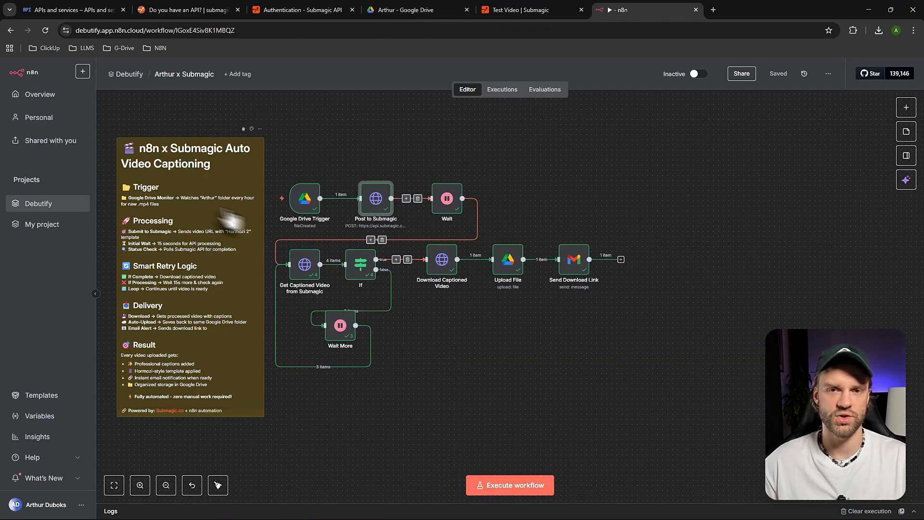
click(231, 203)
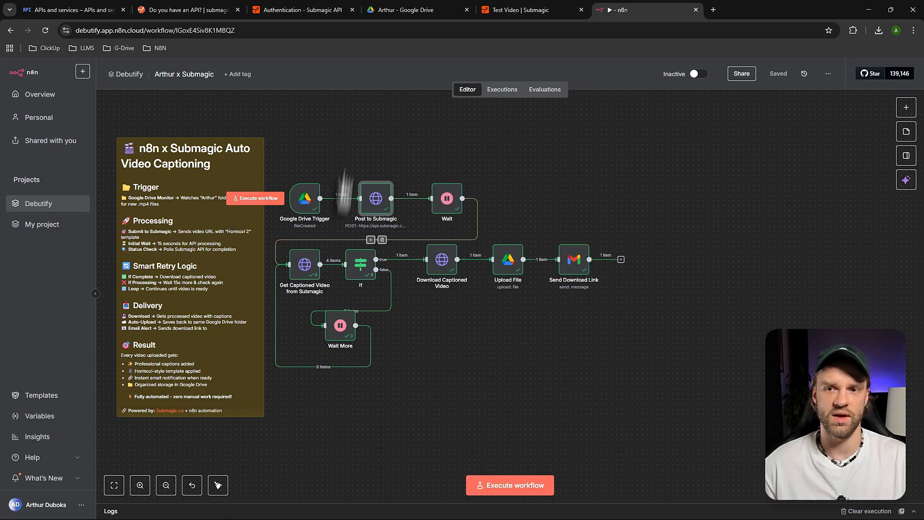
click(422, 10)
click(643, 10)
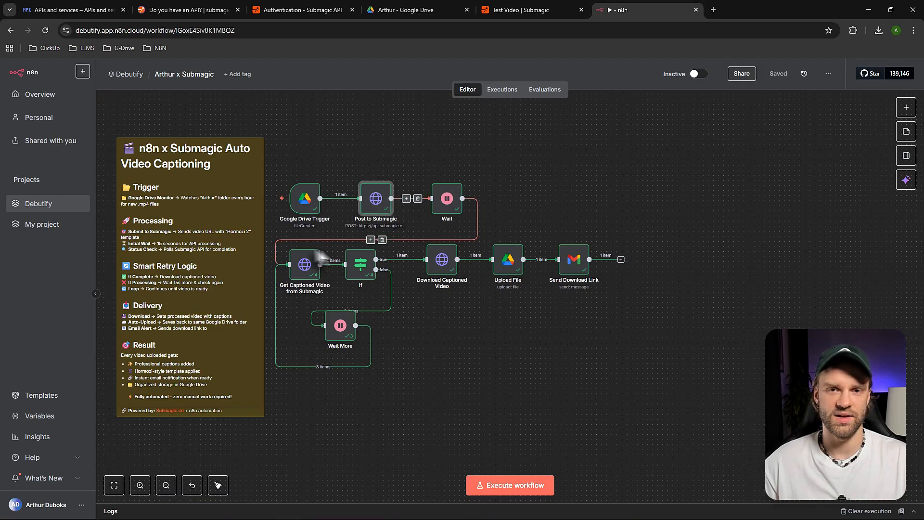
mouse_move(324, 212)
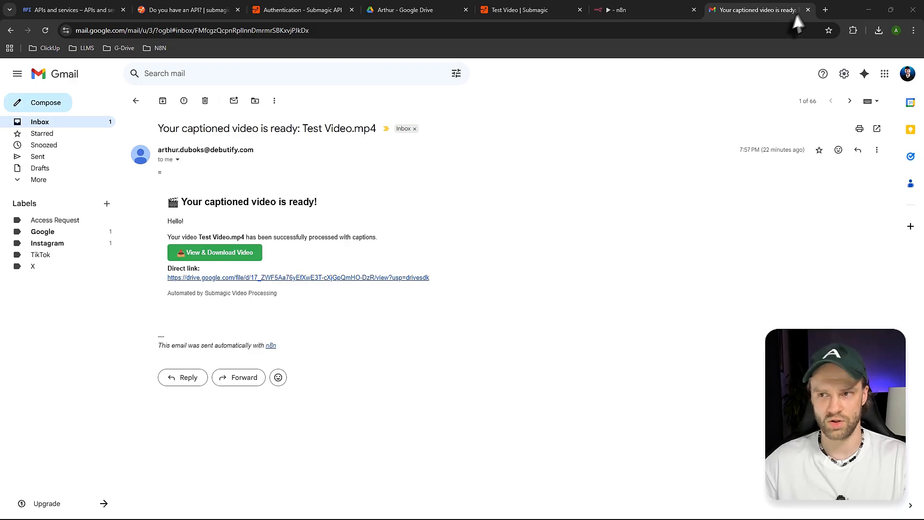
click(807, 9)
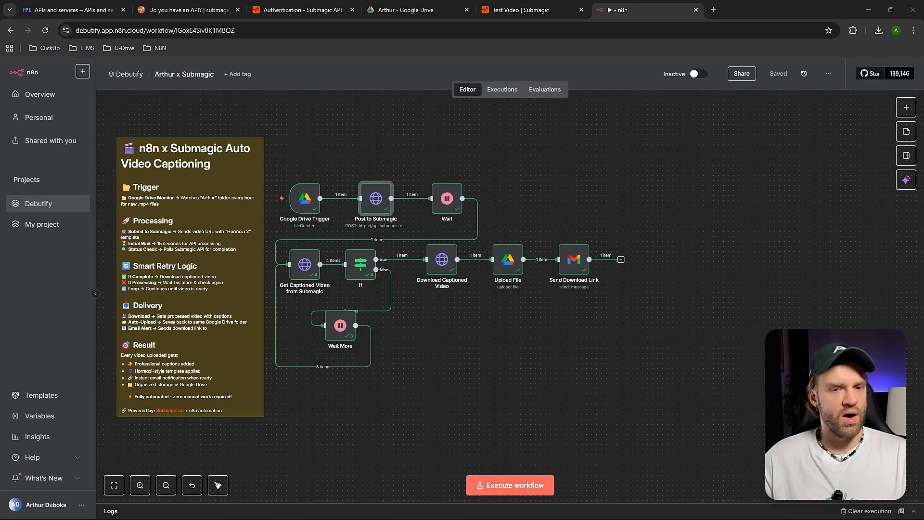
- Examine the workflow's Google Drive Trigger node and the Drive folder it watches
mouse_move(276, 256)
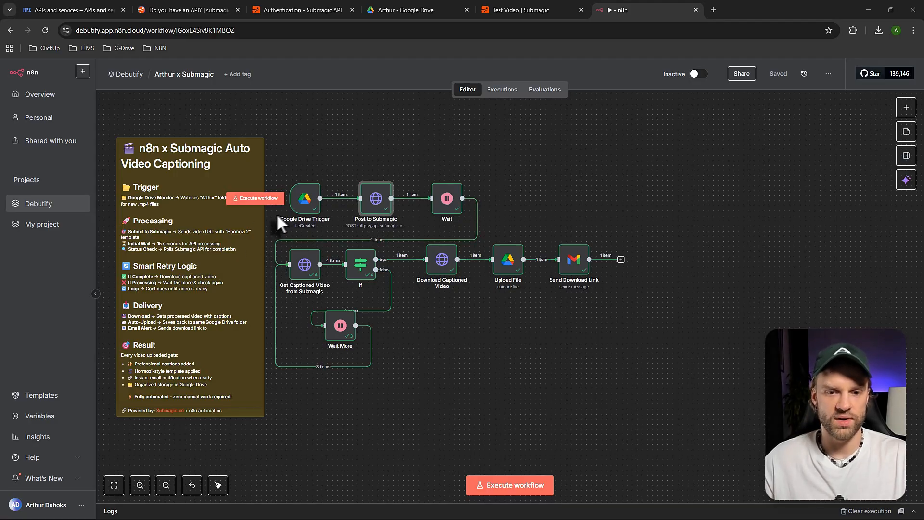
scroll(290, 217, up, 3)
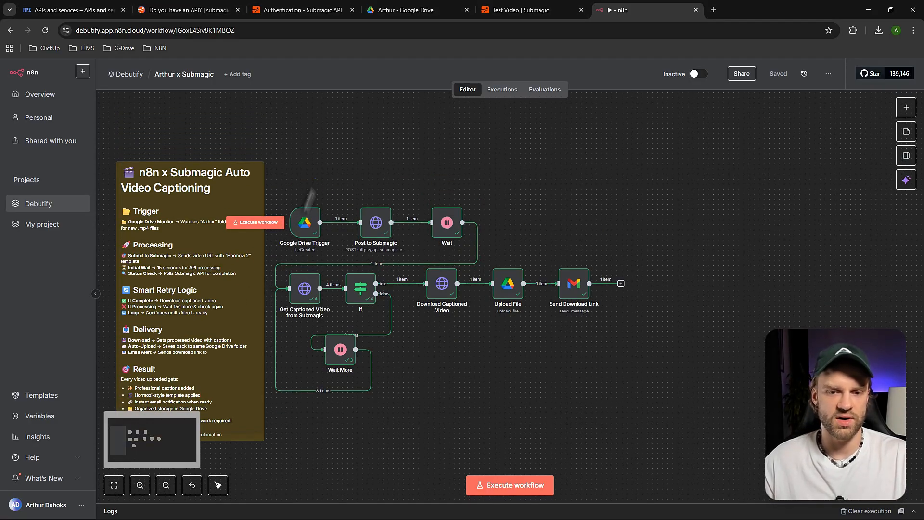
scroll(294, 246, up, 2)
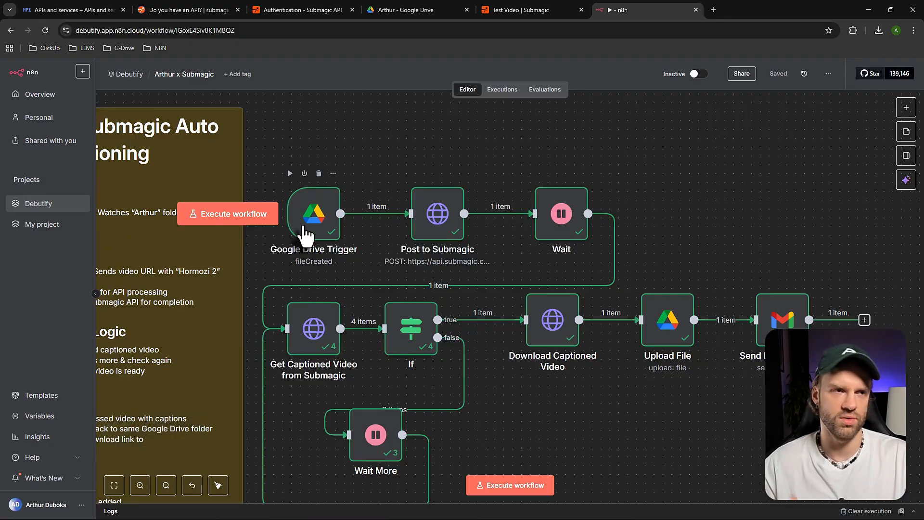
click(394, 8)
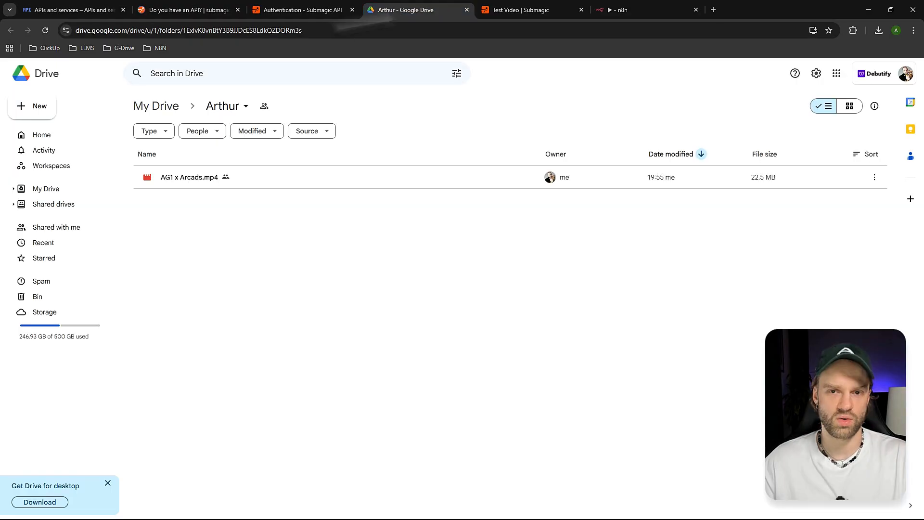
click(644, 10)
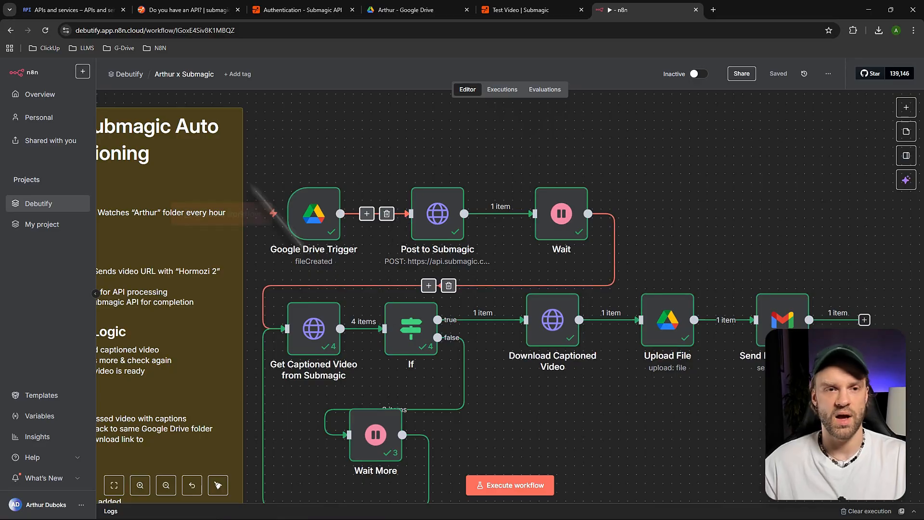
- Switch to Google Cloud and search the API Library for "drive"
click(106, 11)
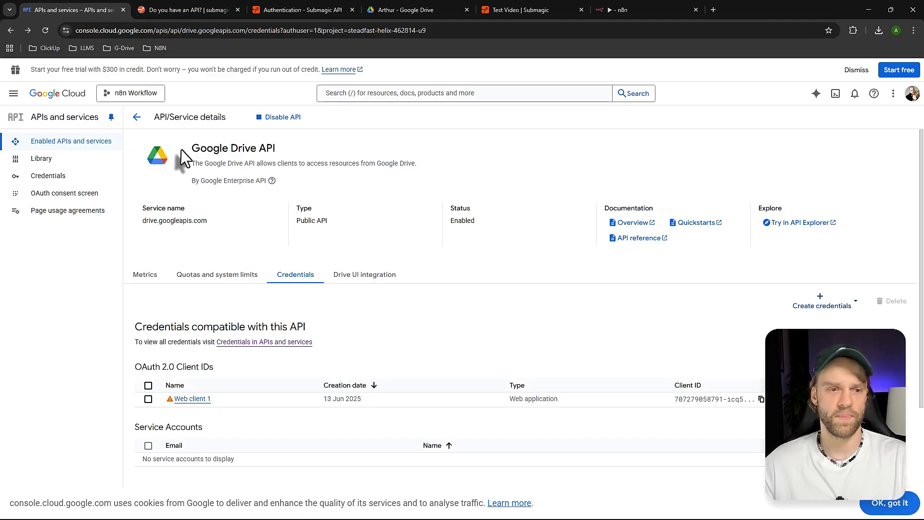
click(14, 94)
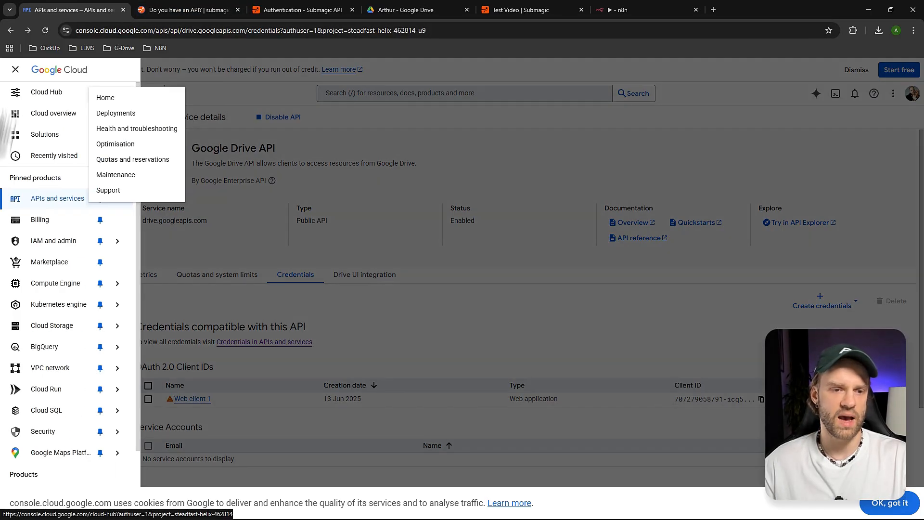
mouse_move(66, 201)
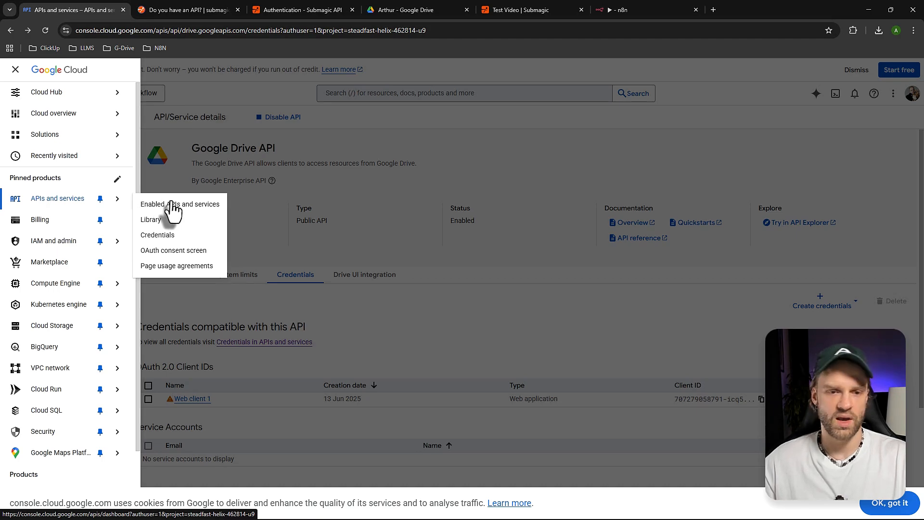
click(168, 225)
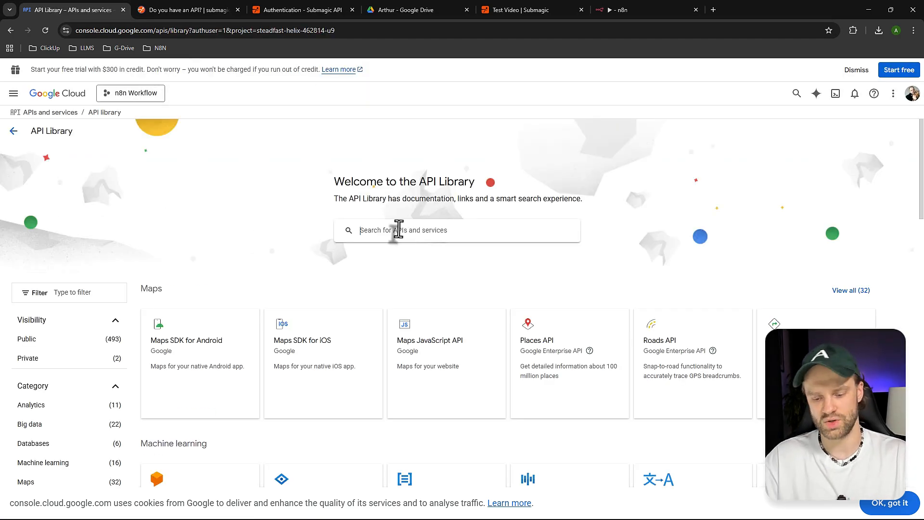
click(402, 231)
text(drive)
key(Return)
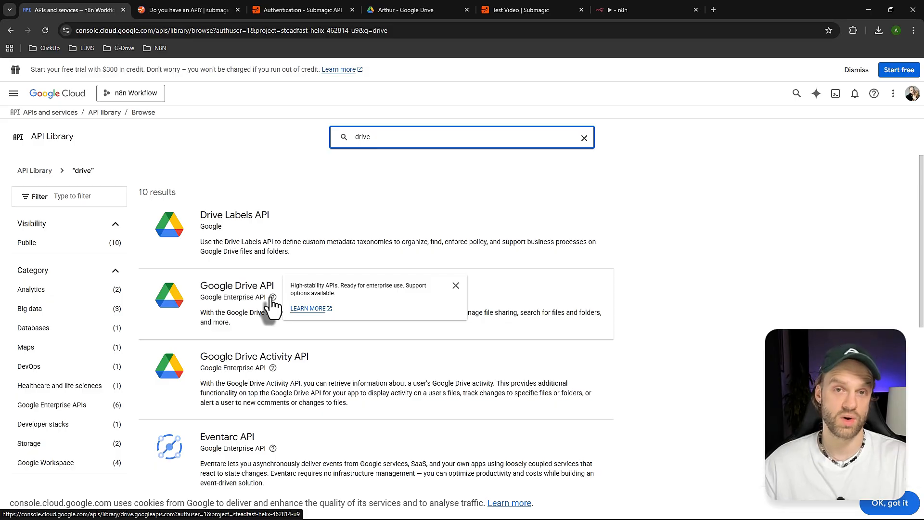
- Open the Google Drive API's management page and view its credentials
click(229, 293)
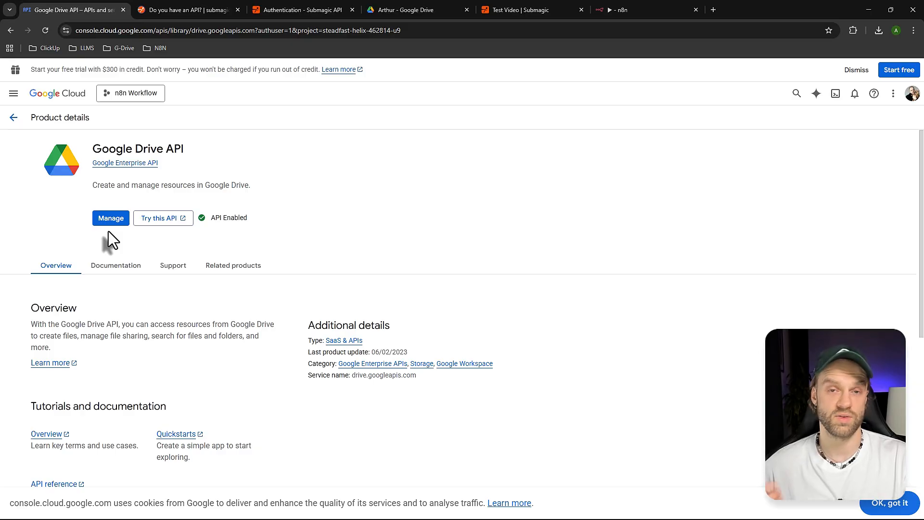
click(109, 221)
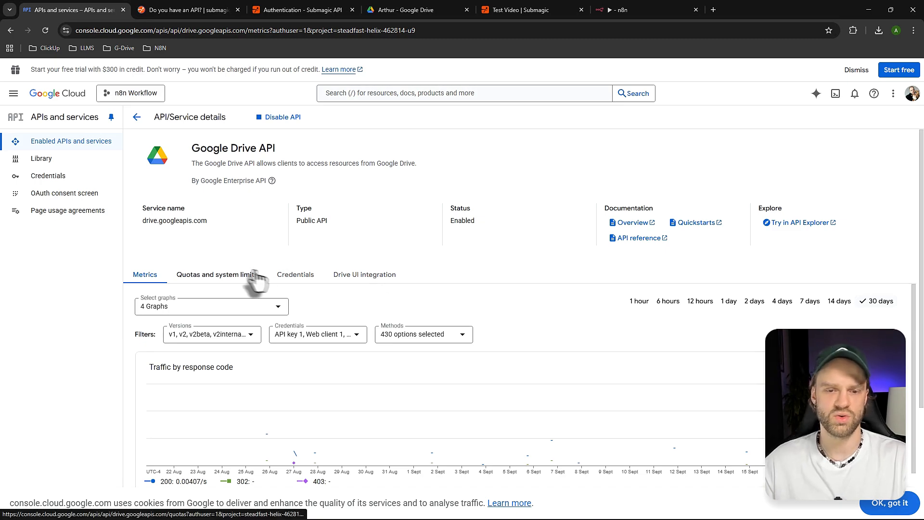
click(294, 284)
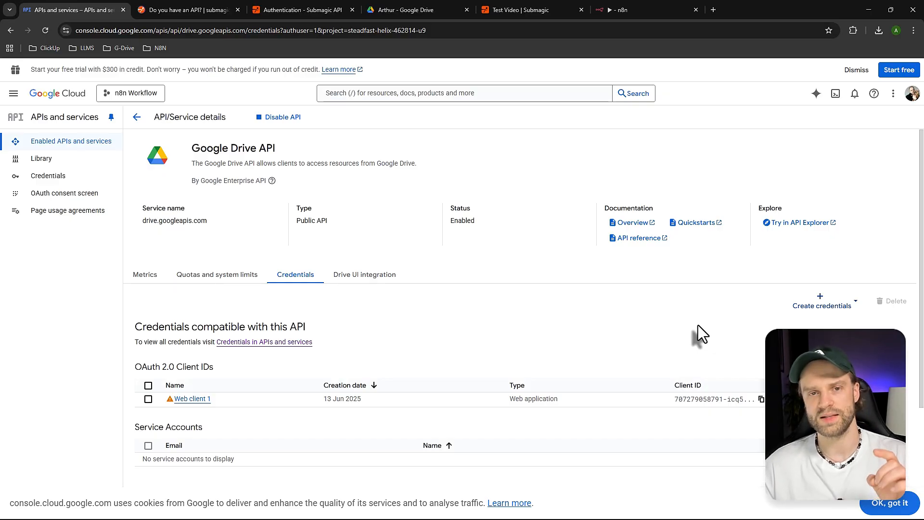
- In n8n, inspect the Google Drive Trigger node's credential options against the Google Cloud credentials page, and return to the canvas
click(609, 16)
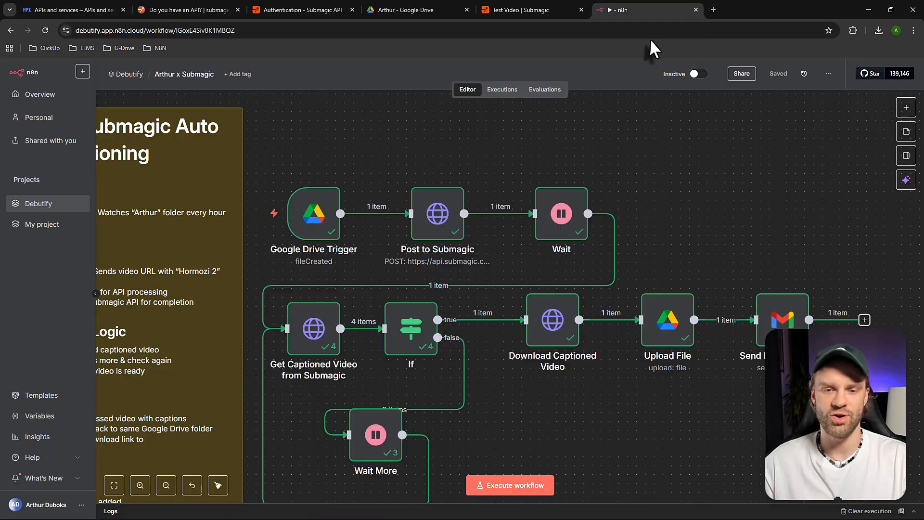
double_click(316, 221)
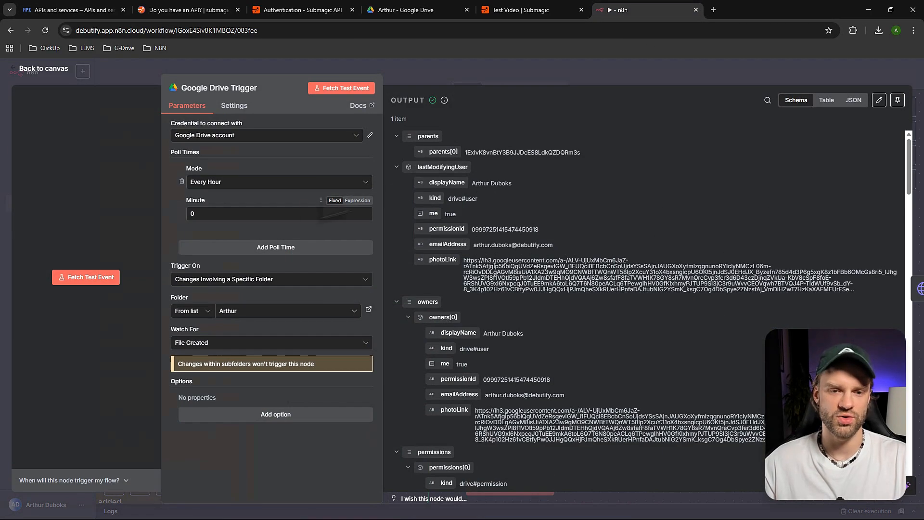
click(356, 136)
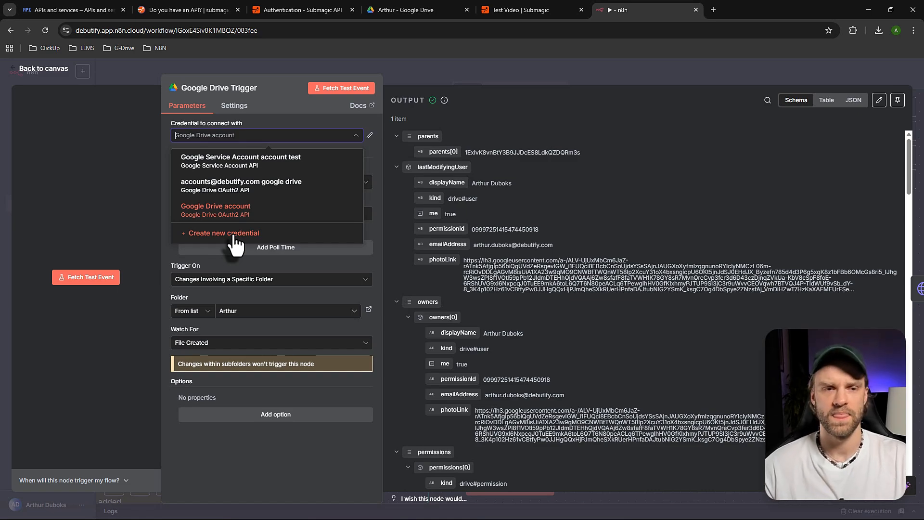
click(89, 9)
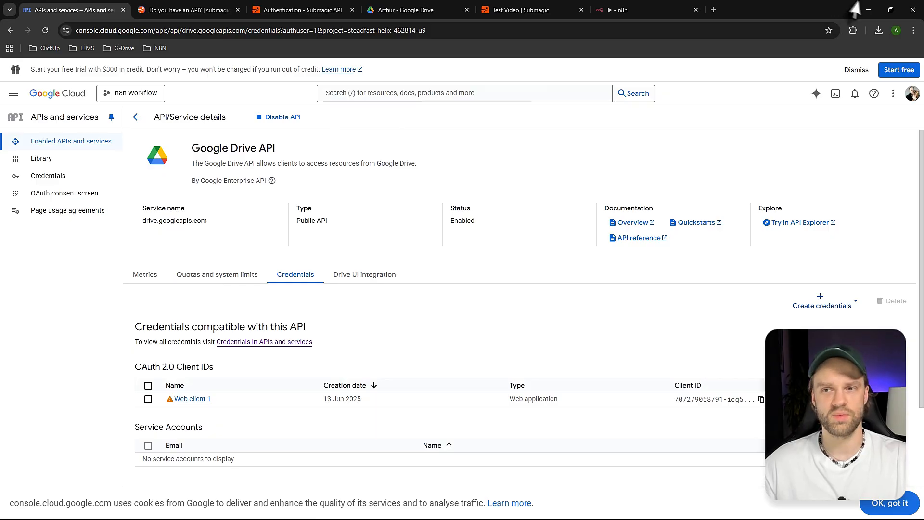
click(659, 8)
click(163, 212)
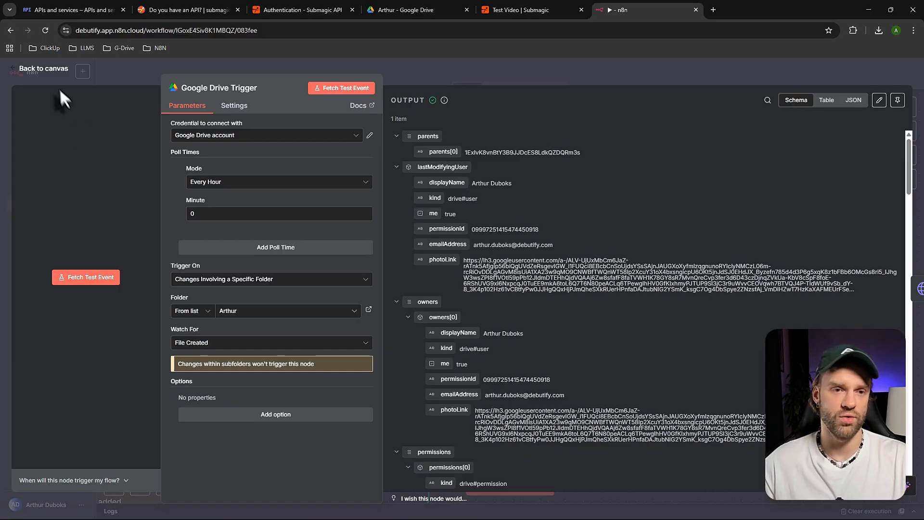
click(28, 69)
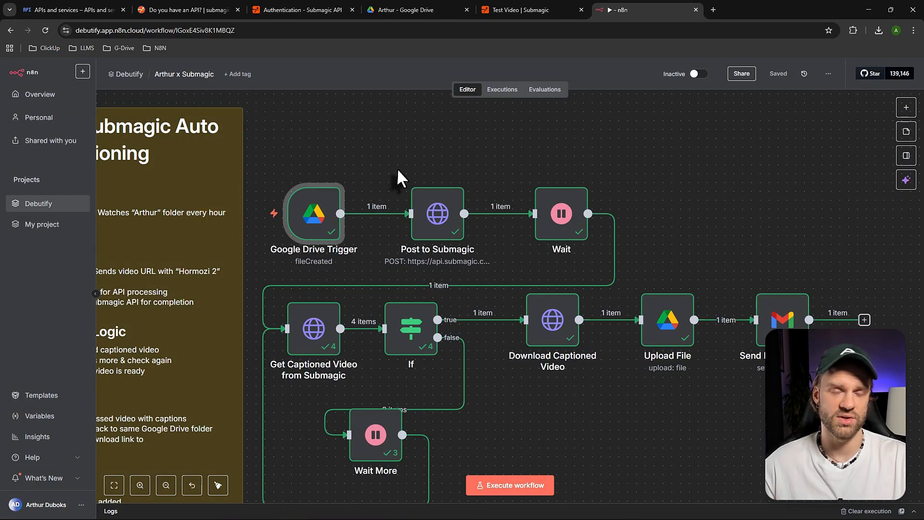
- Check the watched Google Drive folder and open the Submagic dashboard
click(387, 8)
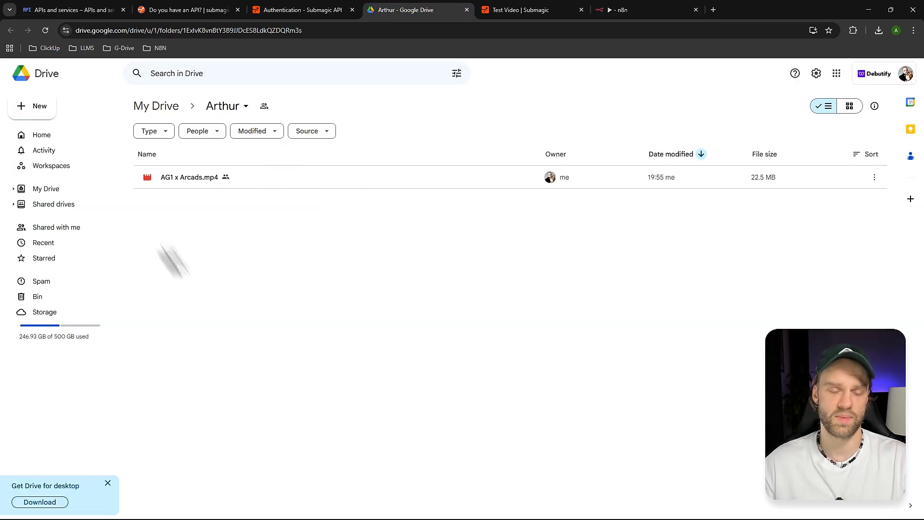
click(616, 9)
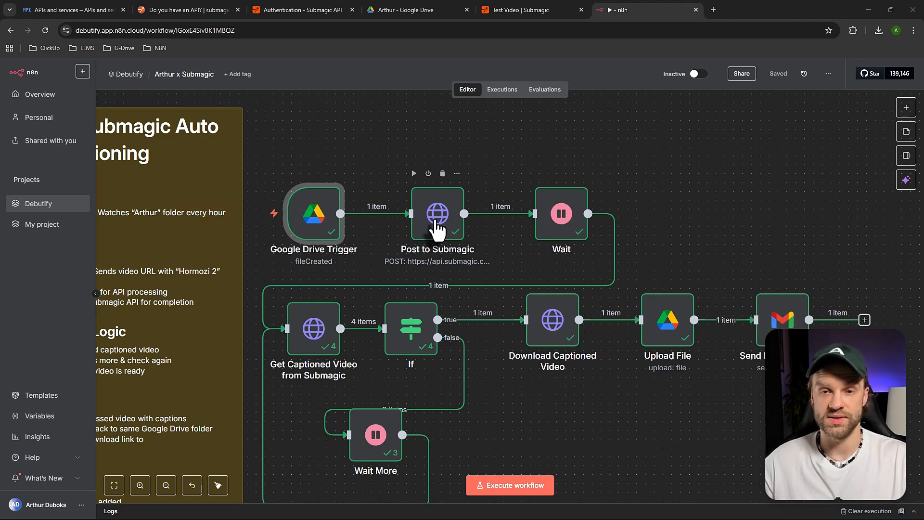
click(509, 10)
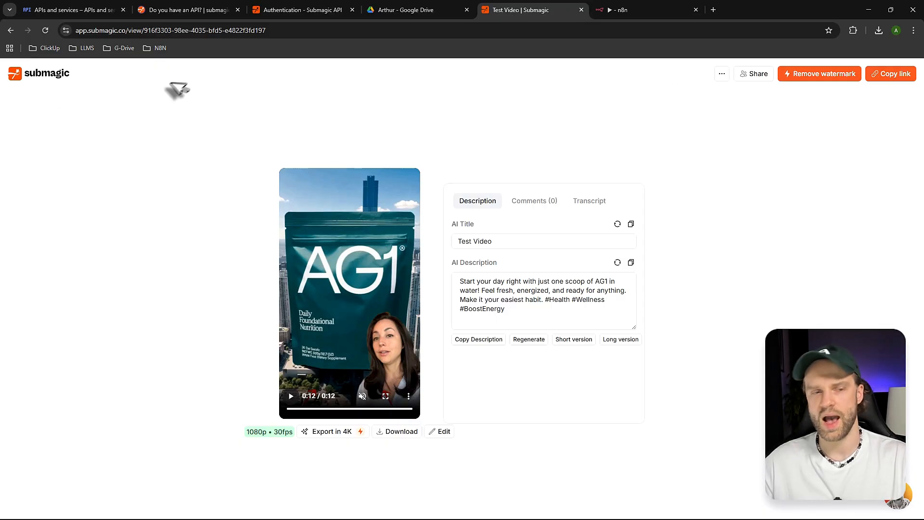
click(46, 77)
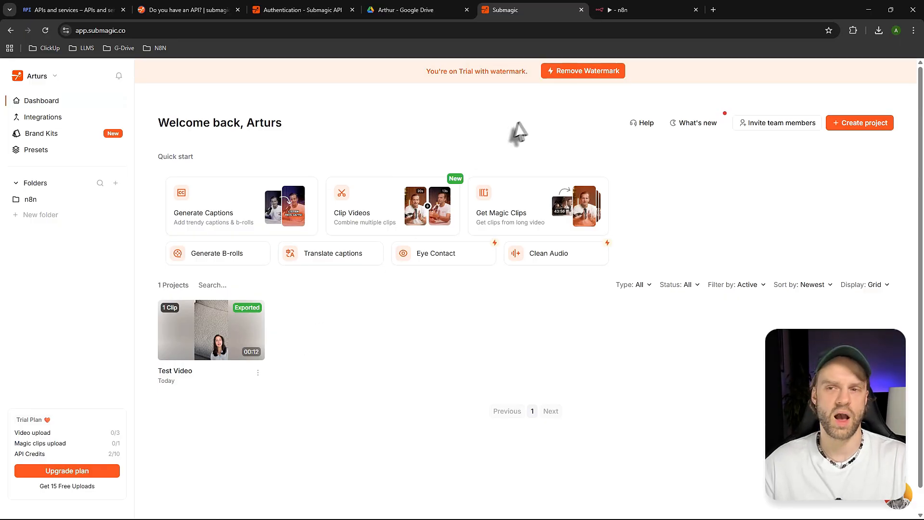
- Open the workflow's Post to Submagic node in n8n and check its request settings alongside the Submagic dashboard
click(618, 11)
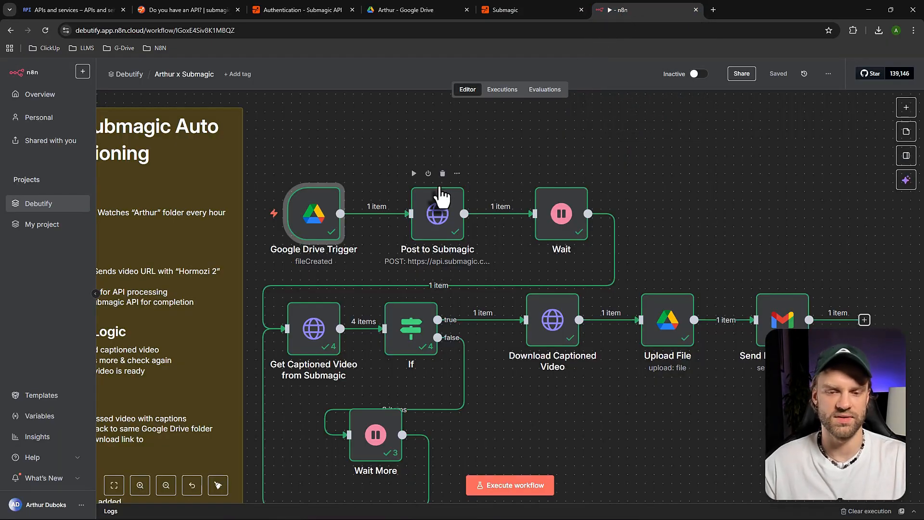
mouse_move(415, 286)
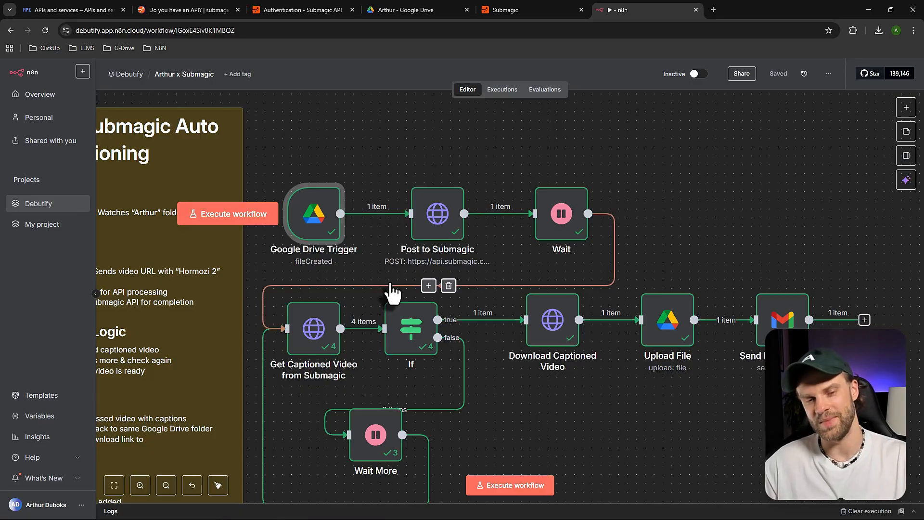
double_click(439, 230)
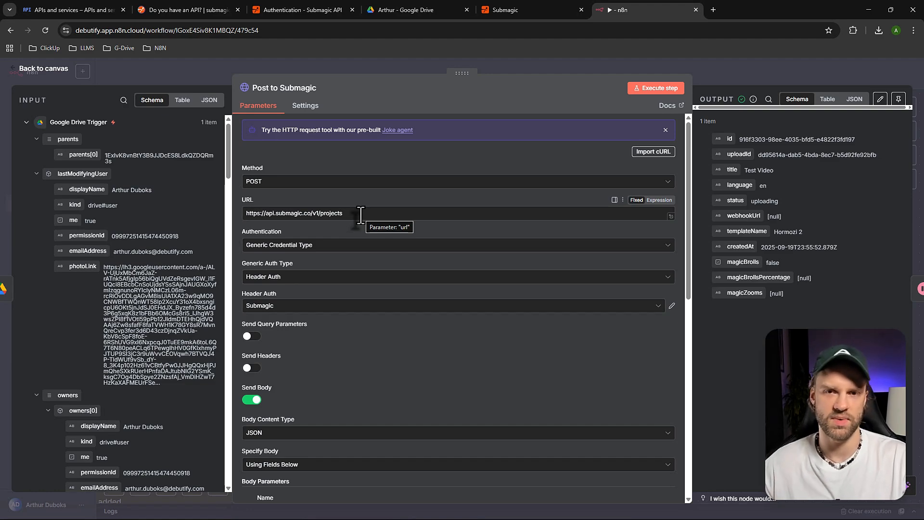
click(524, 8)
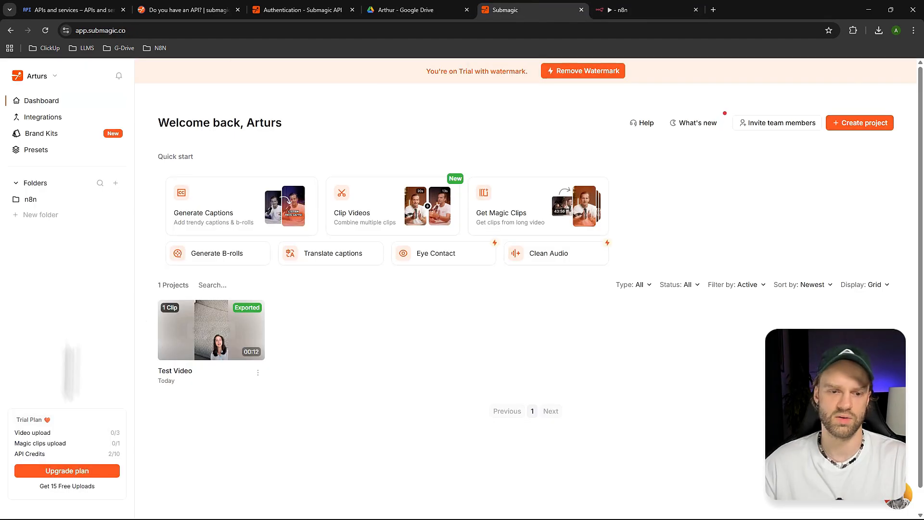
click(625, 10)
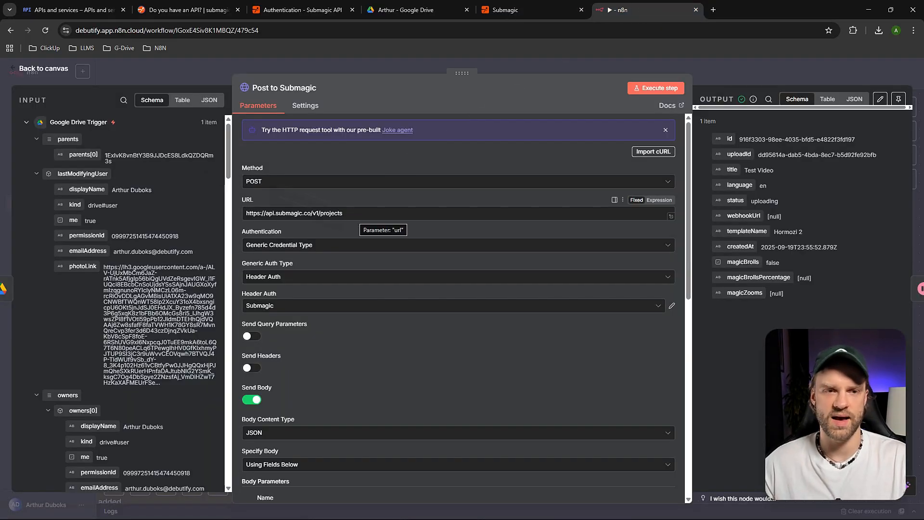
- Check Submagic's API help article and authentication documentation, and return to the workflow in n8n
click(181, 9)
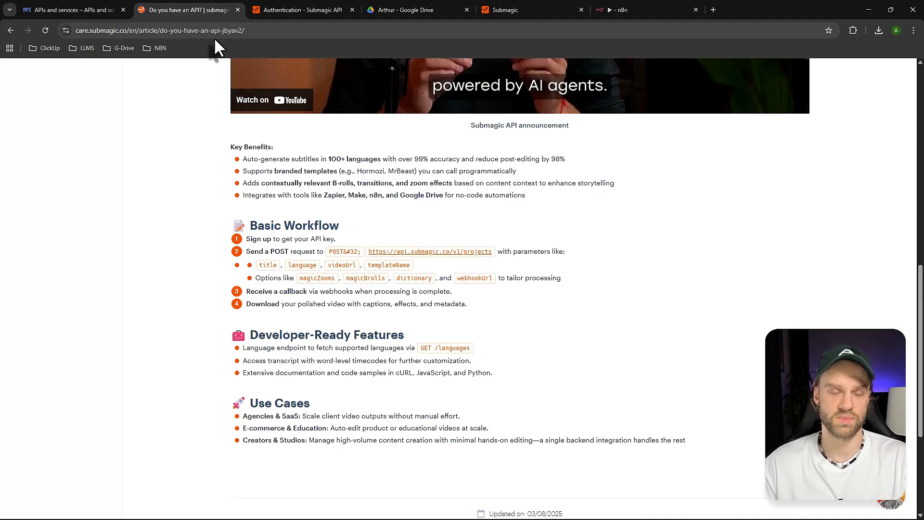
key(ctrl+Tab)
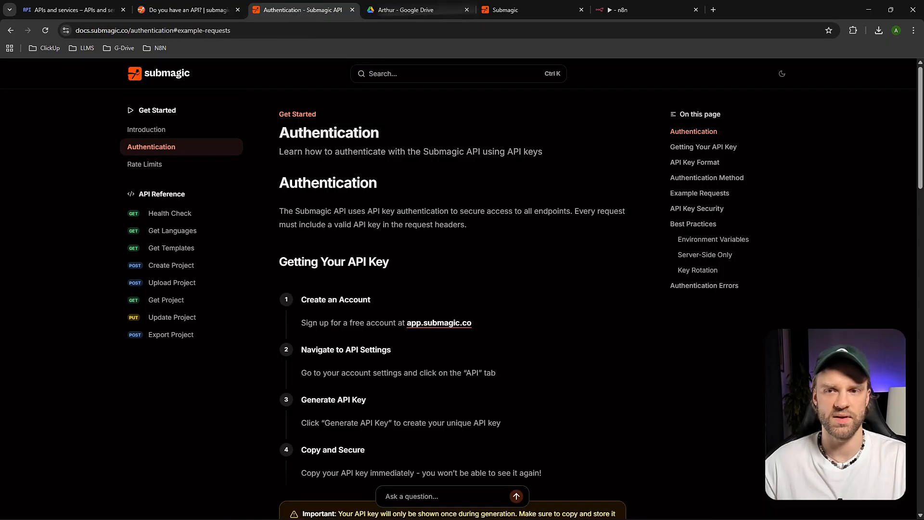
click(627, 10)
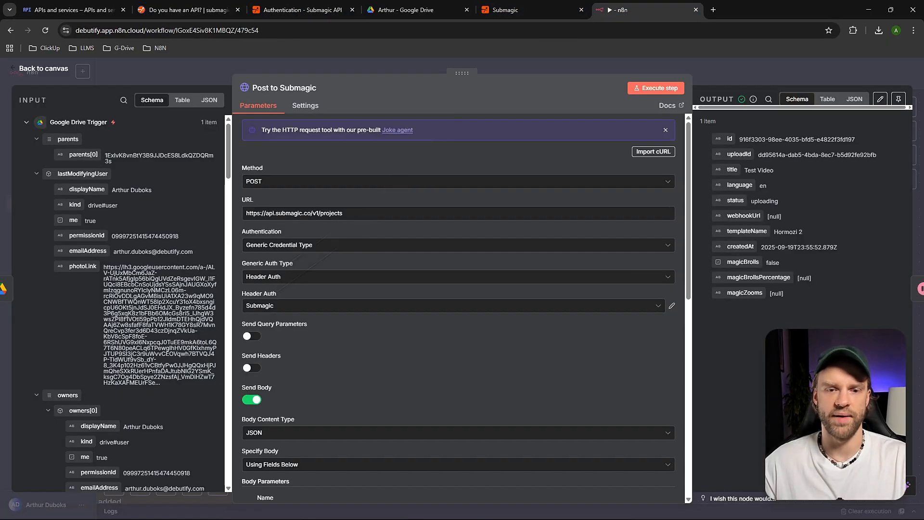
- Close the Post to Submagic node and read through the workflow's overview note on the canvas
click(28, 74)
scroll(183, 406, right, 2)
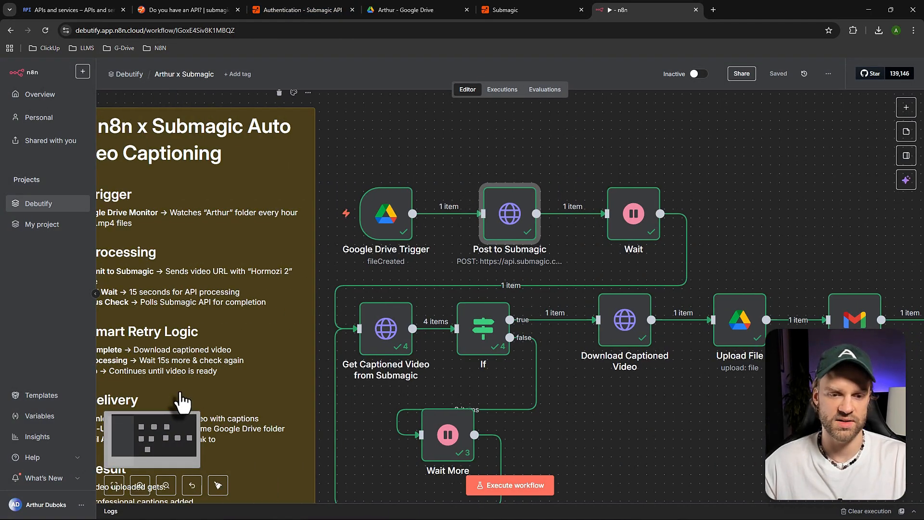
scroll(183, 406, left, 5)
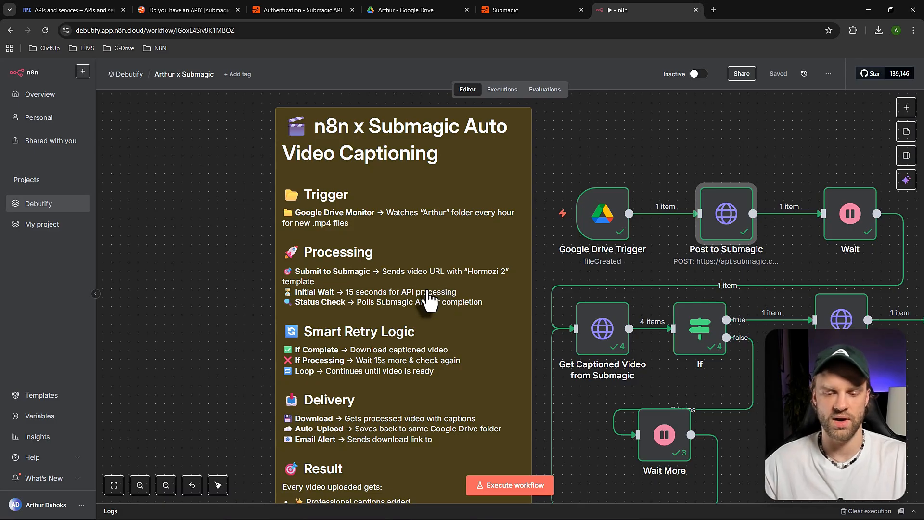
scroll(404, 361, down, 3)
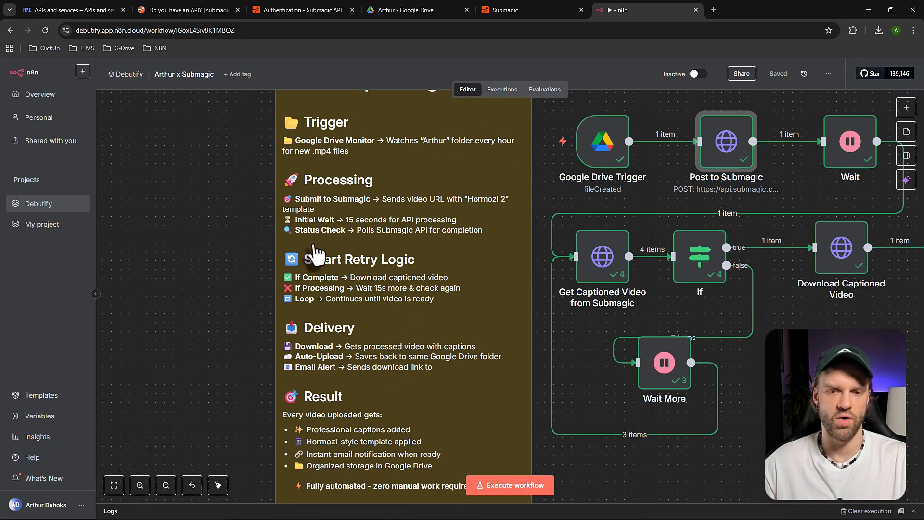
scroll(373, 356, down, 2)
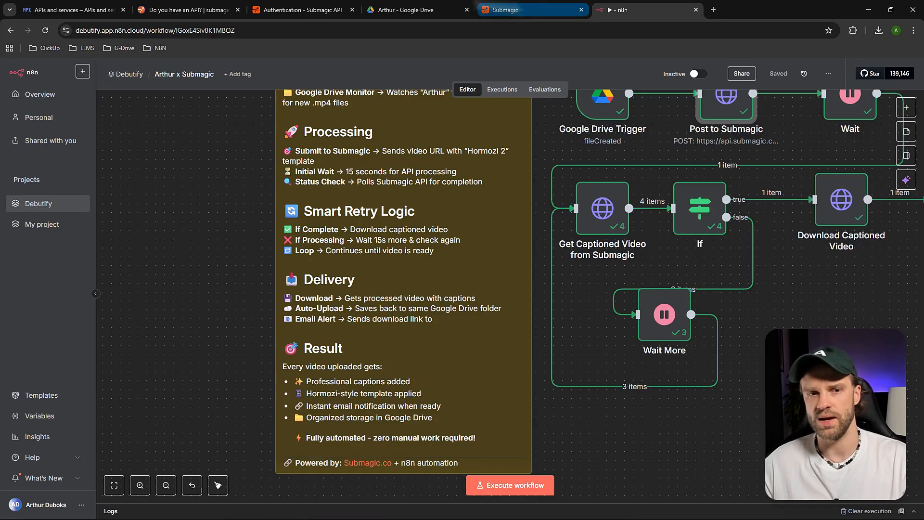
- Compare the API endpoint in Submagic's help article with the URL in the Post to Submagic node
click(226, 10)
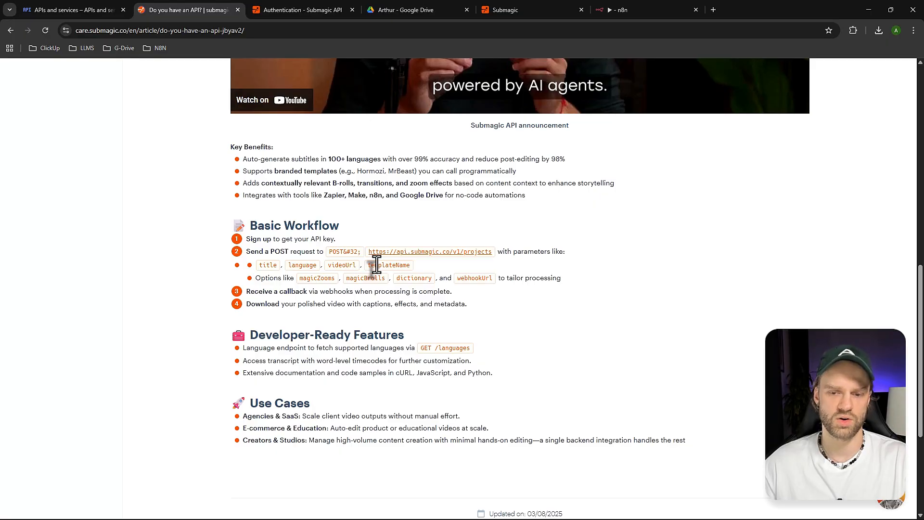
click(628, 10)
scroll(629, 202, up, 4)
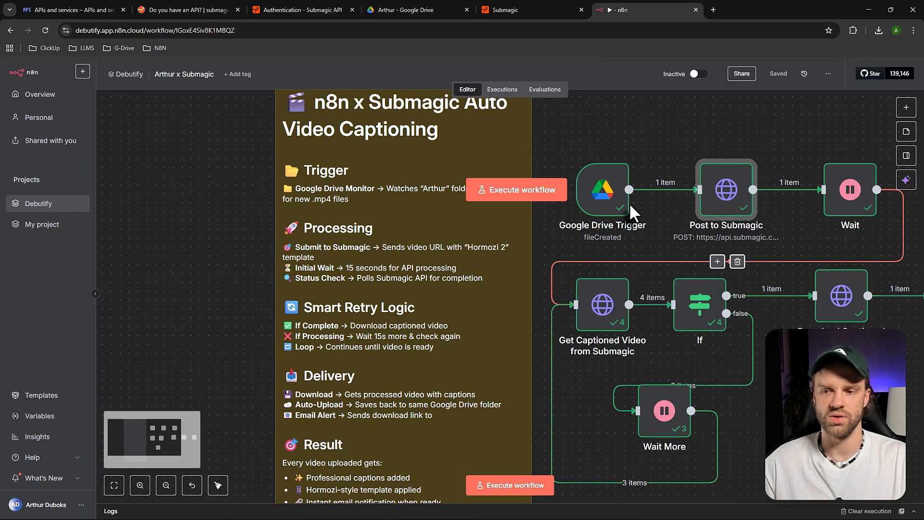
scroll(628, 203, right, 6)
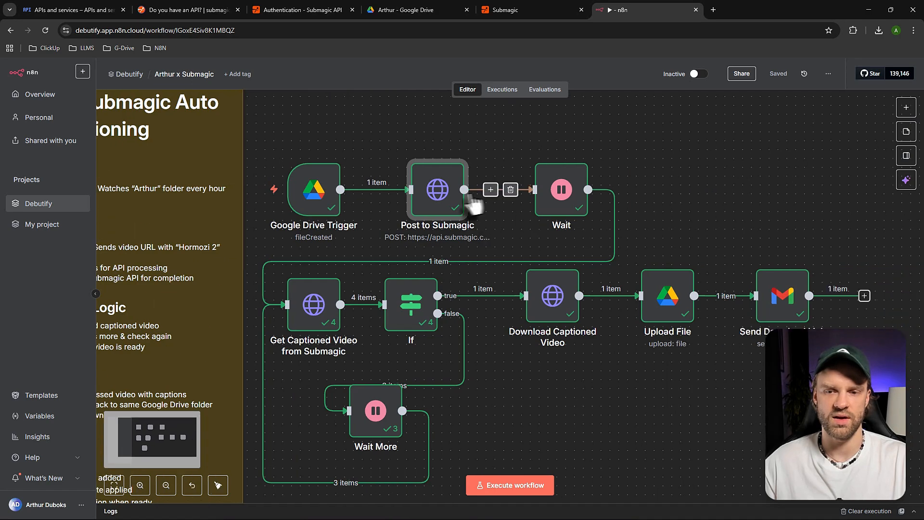
double_click(437, 207)
drag(344, 213, 231, 215)
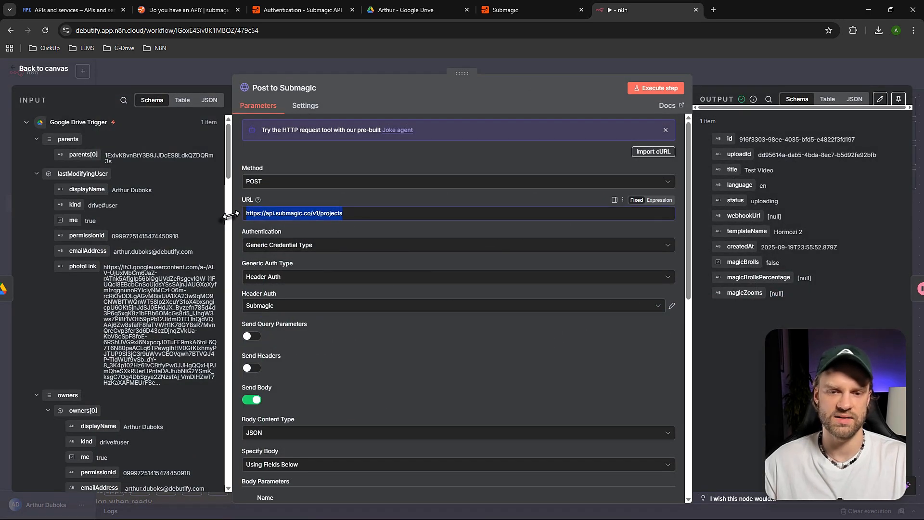
click(350, 192)
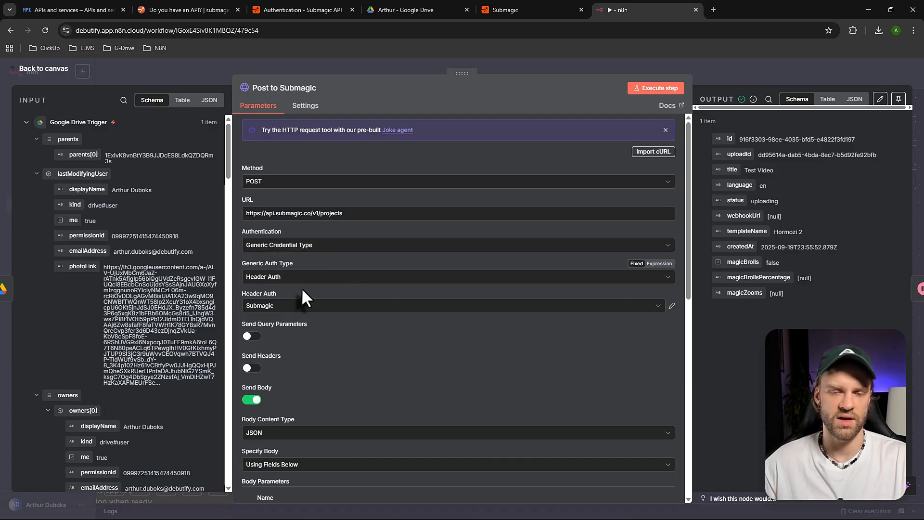
- Start a new Header Auth credential for the Post to Submagic node
click(347, 311)
click(392, 287)
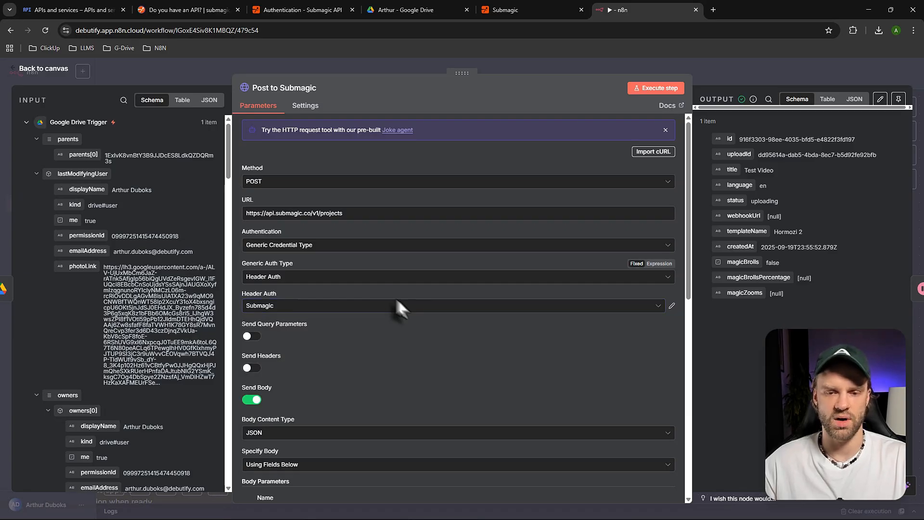
click(661, 305)
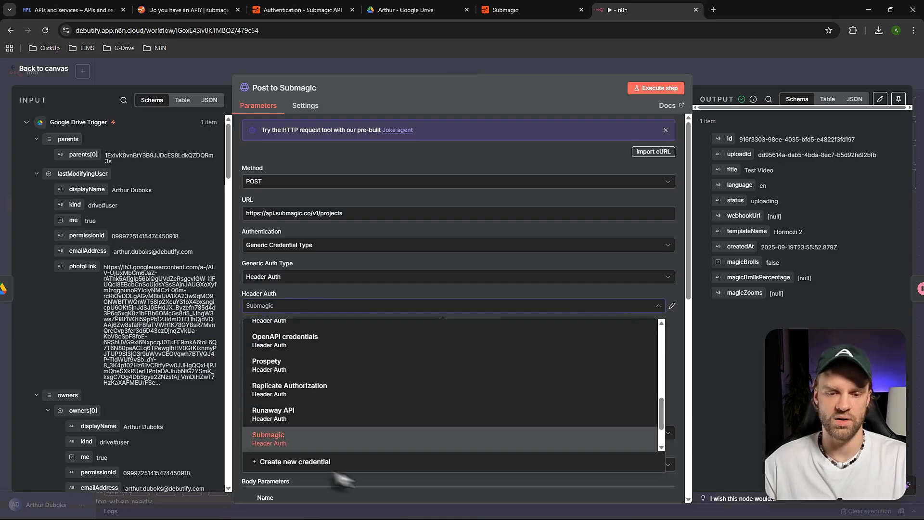
click(303, 463)
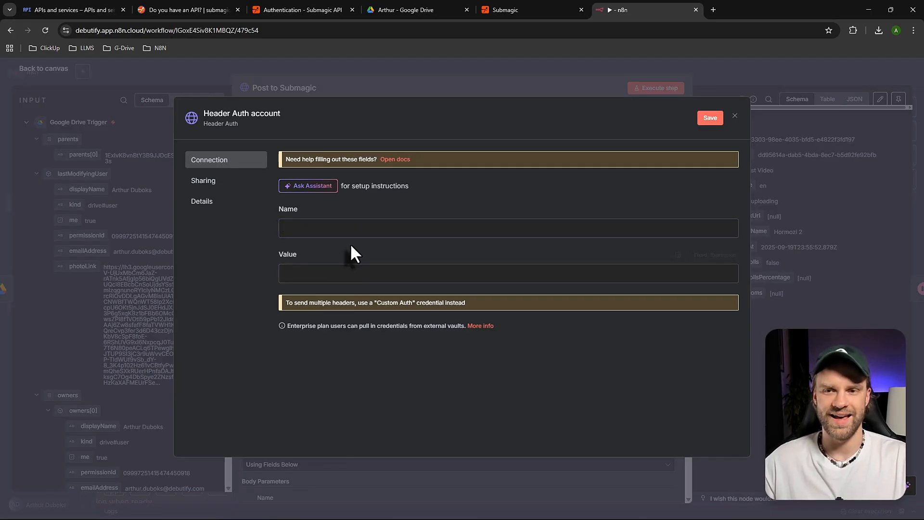
- Read the API key format and authentication method in Submagic's authentication documentation
click(305, 11)
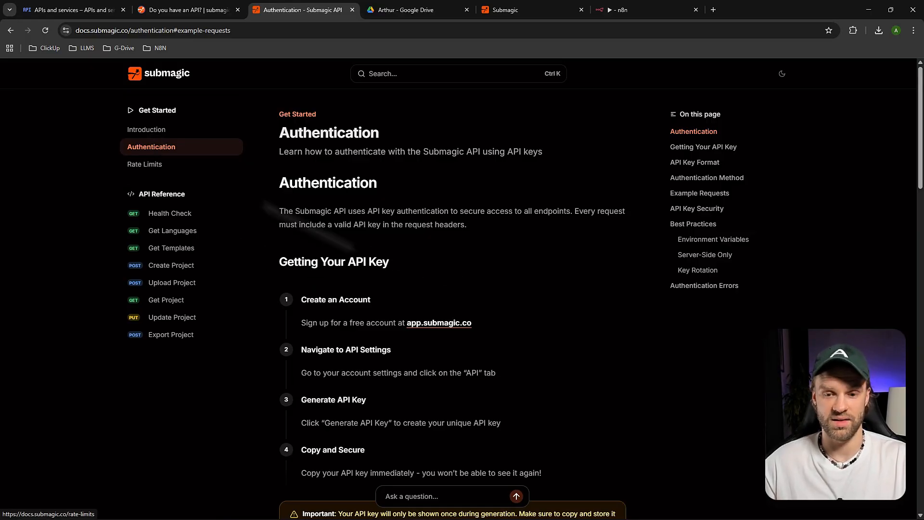
scroll(301, 328, down, 8)
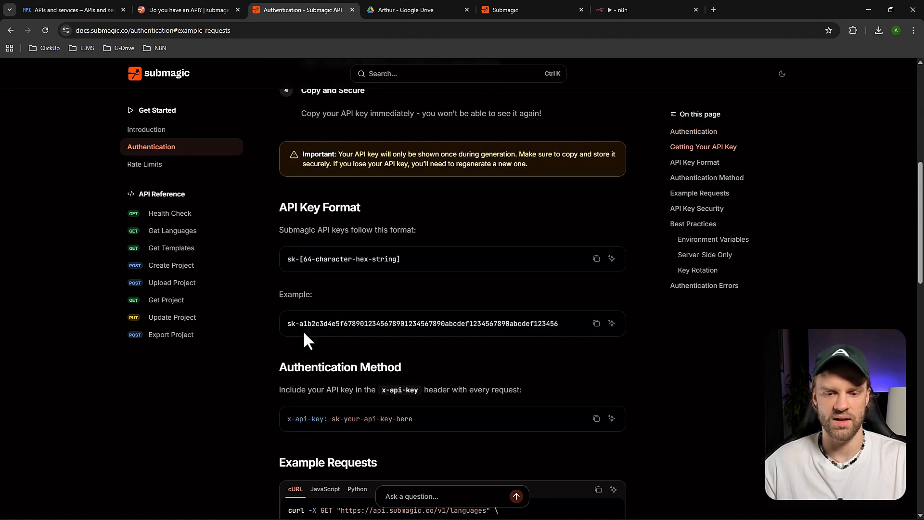
scroll(311, 336, down, 2)
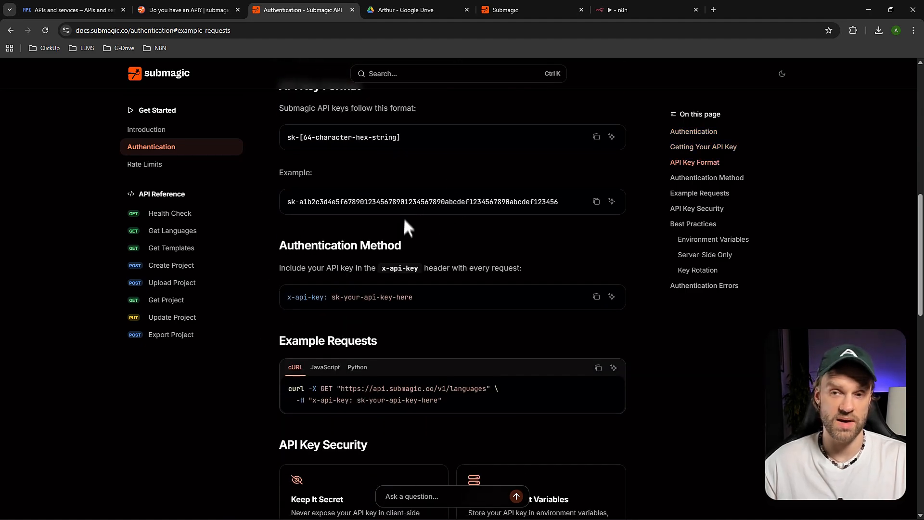
- Open the API section of the Submagic account settings
click(524, 8)
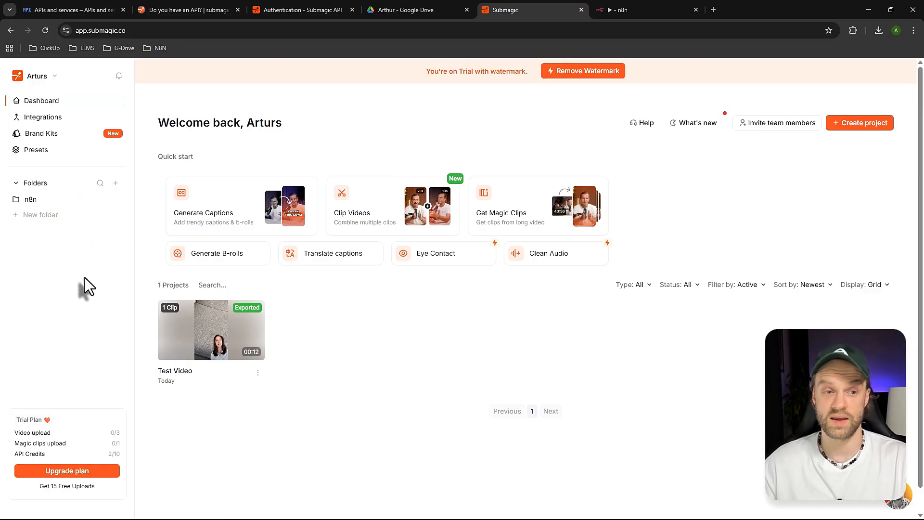
click(38, 77)
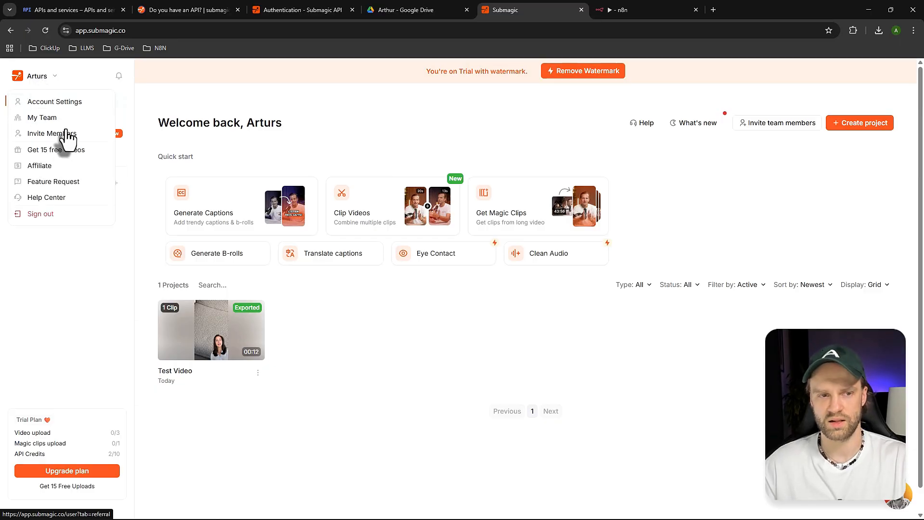
click(60, 103)
click(440, 141)
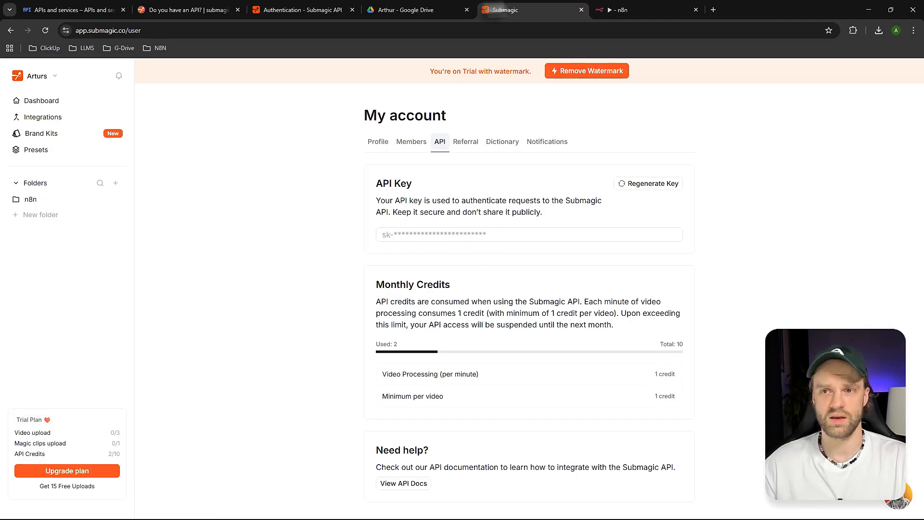
- Locate the Value field of the new credential in n8n and return to the API key page in Submagic
click(625, 9)
click(333, 274)
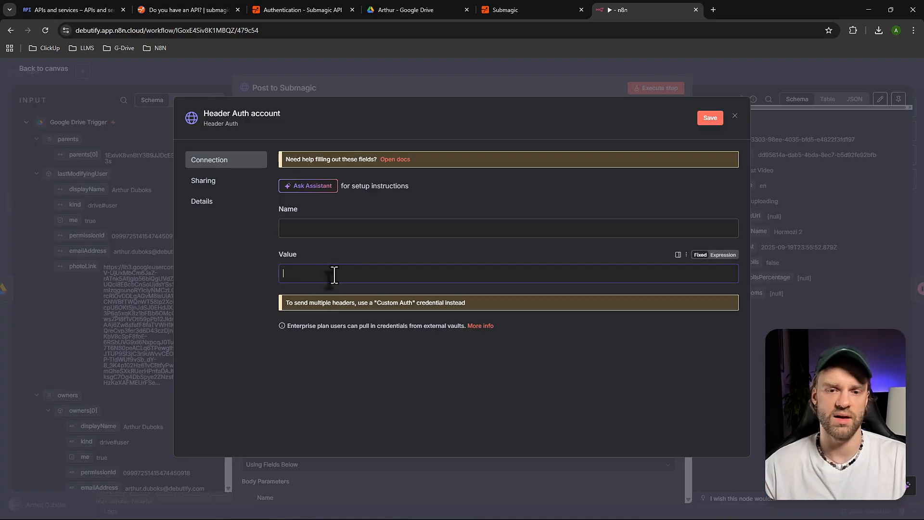
click(512, 5)
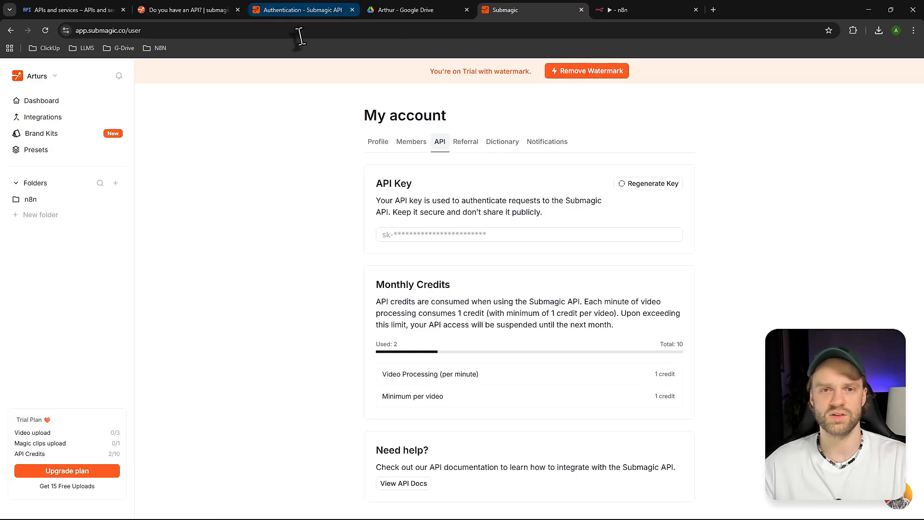
- Copy the header name x-api-key from Submagic's authentication documentation into the new Header Auth credential's Name field in n8n
click(306, 11)
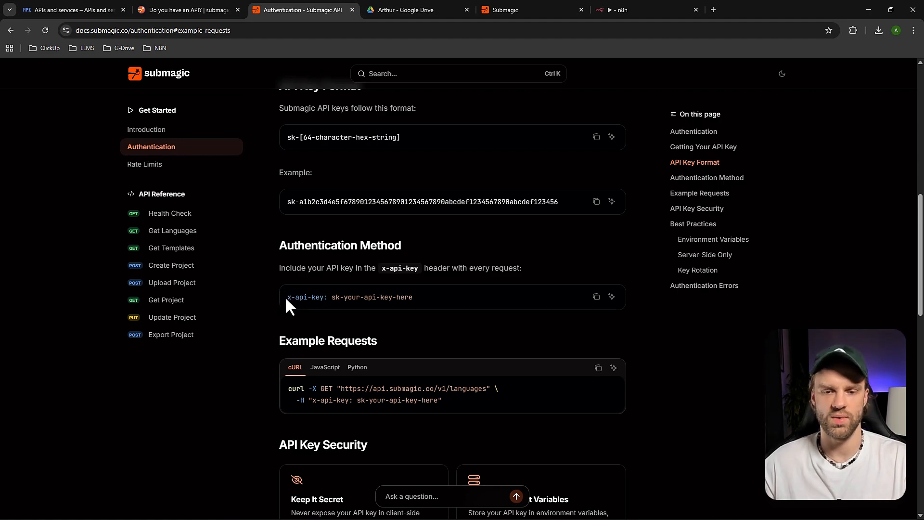
drag(287, 297, 321, 298)
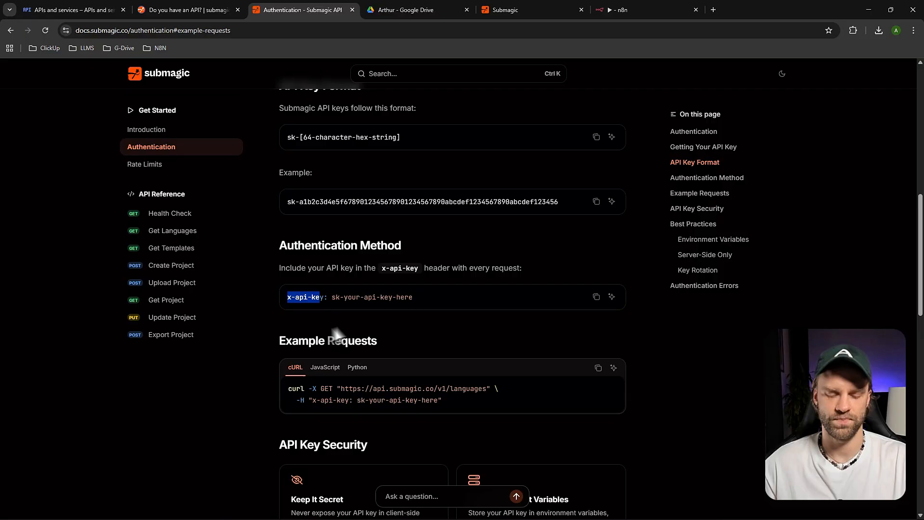
click(320, 300)
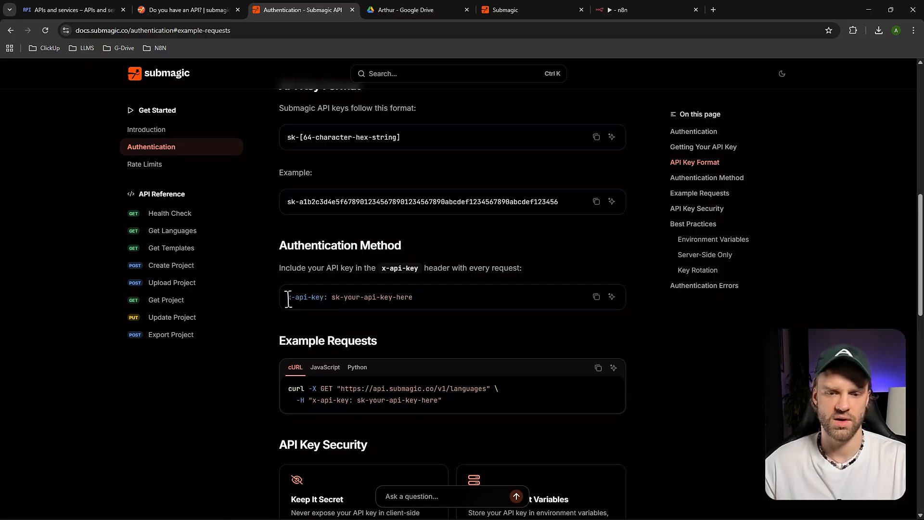
drag(288, 299, 330, 300)
key(ctrl+c)
click(635, 9)
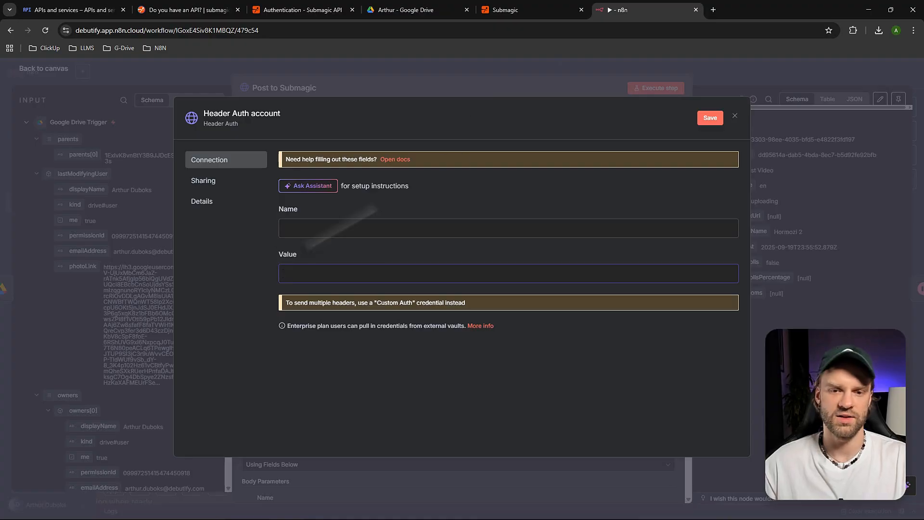
click(304, 227)
key(ctrl+v)
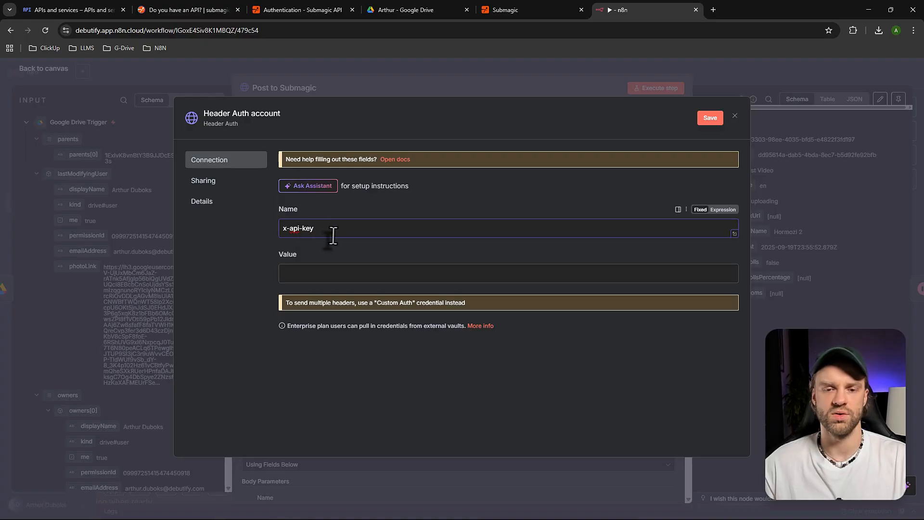
- Discard the new Header Auth credential without saving it
drag(331, 234, 233, 233)
click(345, 270)
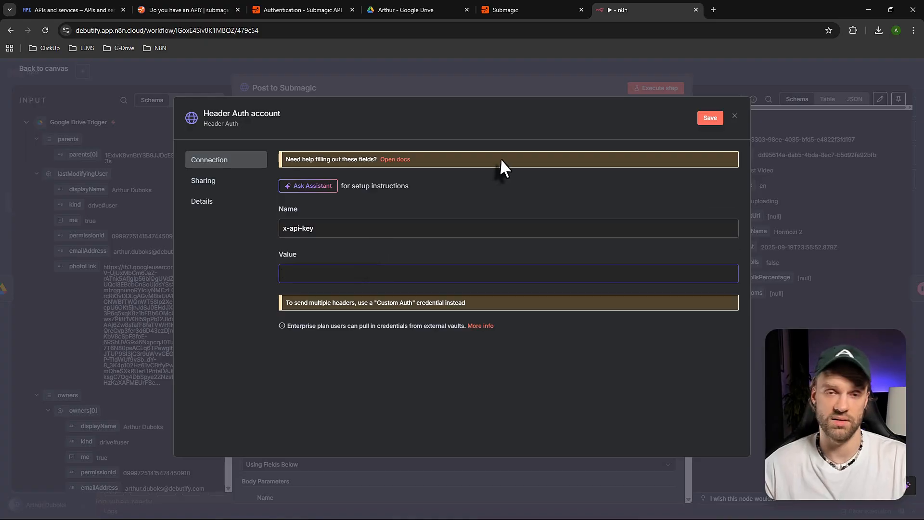
click(735, 116)
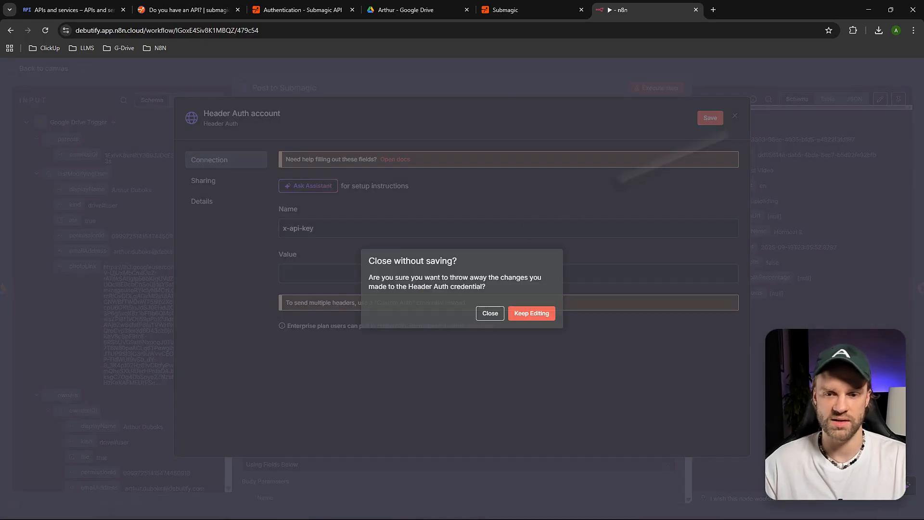
click(489, 313)
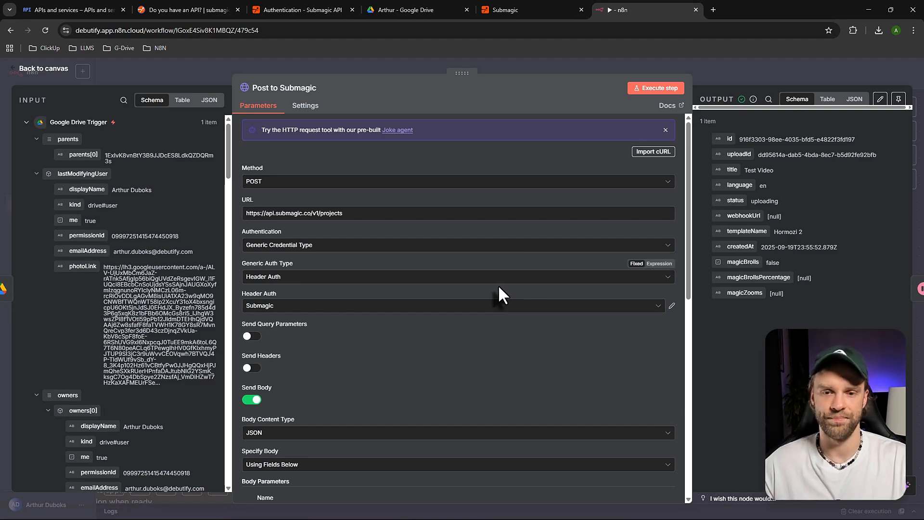
- Review the Post to Submagic node's body parameters and open the Submagic dashboard
scroll(313, 306, down, 2)
scroll(345, 351, down, 3)
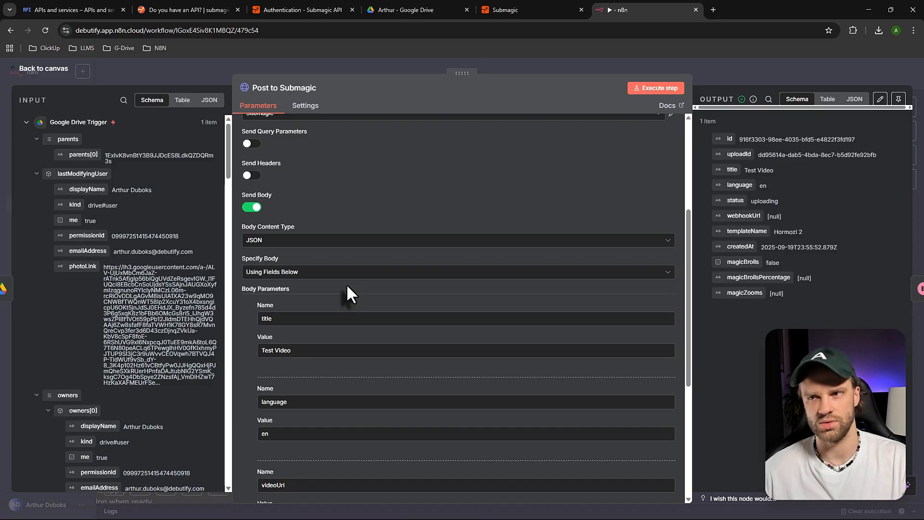
scroll(347, 286, down, 1)
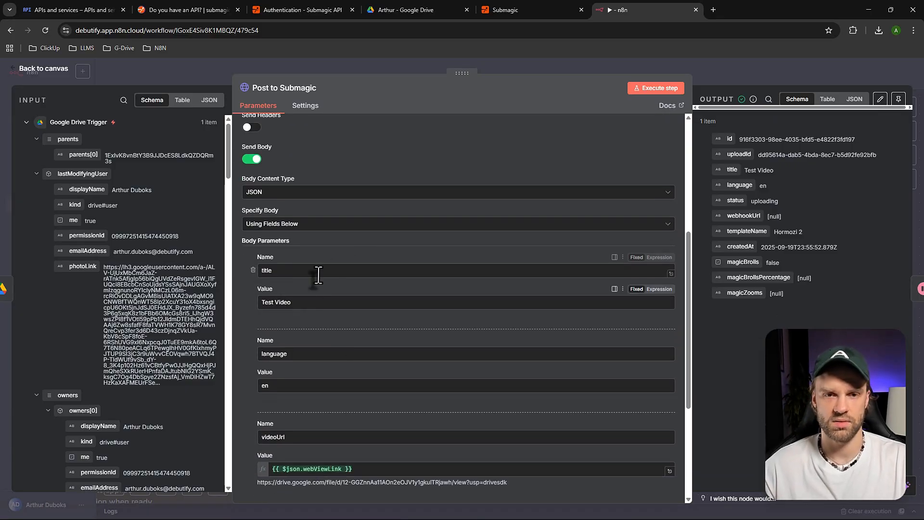
click(510, 9)
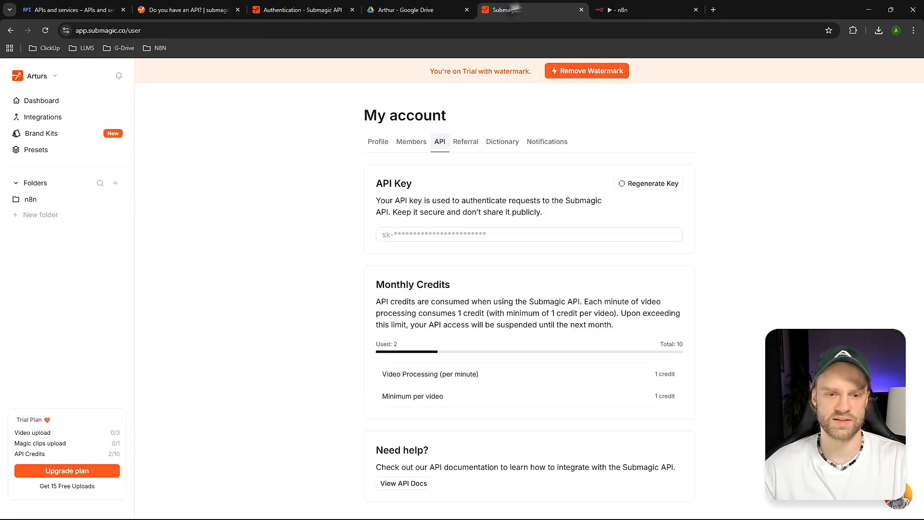
click(40, 102)
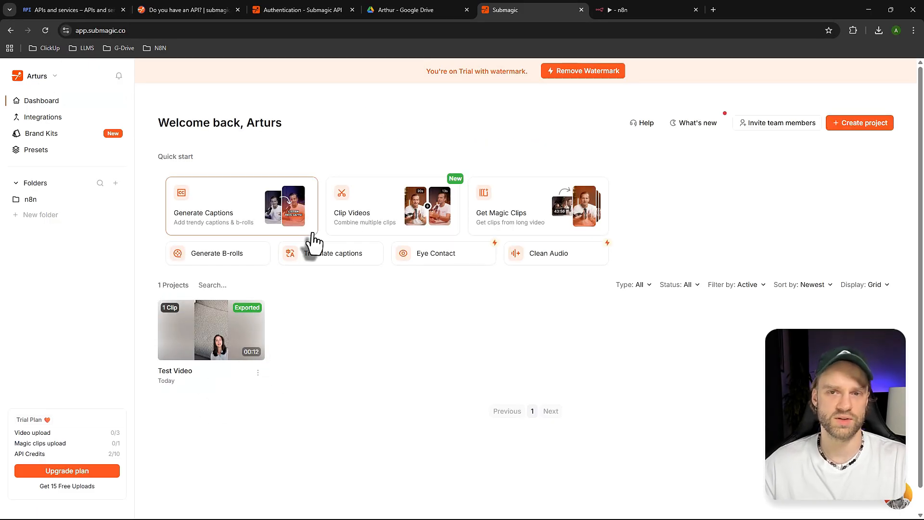
- Switch to n8n and review the title and language body parameters of the Post to Submagic node
click(423, 11)
click(624, 10)
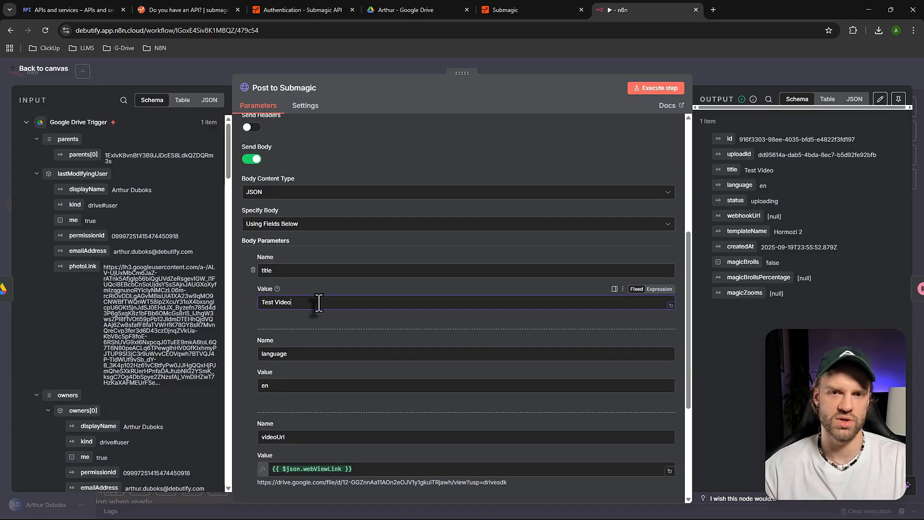
scroll(308, 371, up, 1)
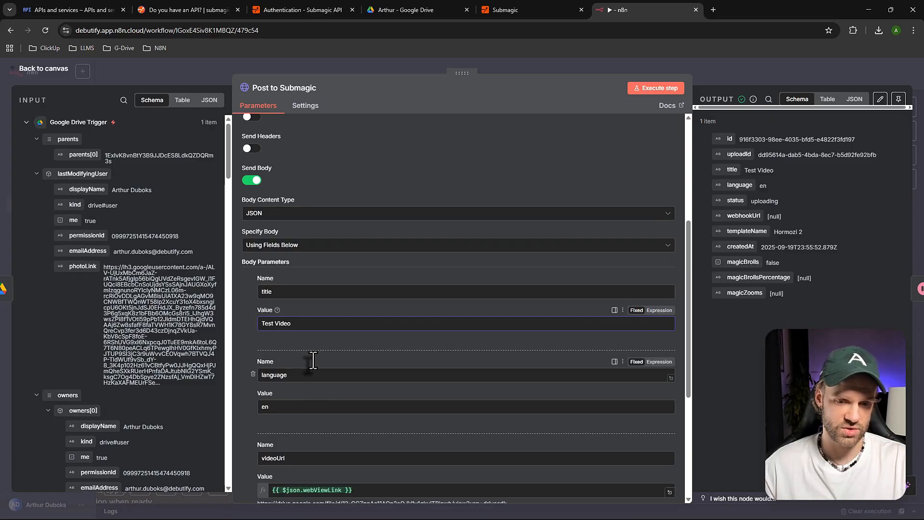
scroll(313, 364, down, 3)
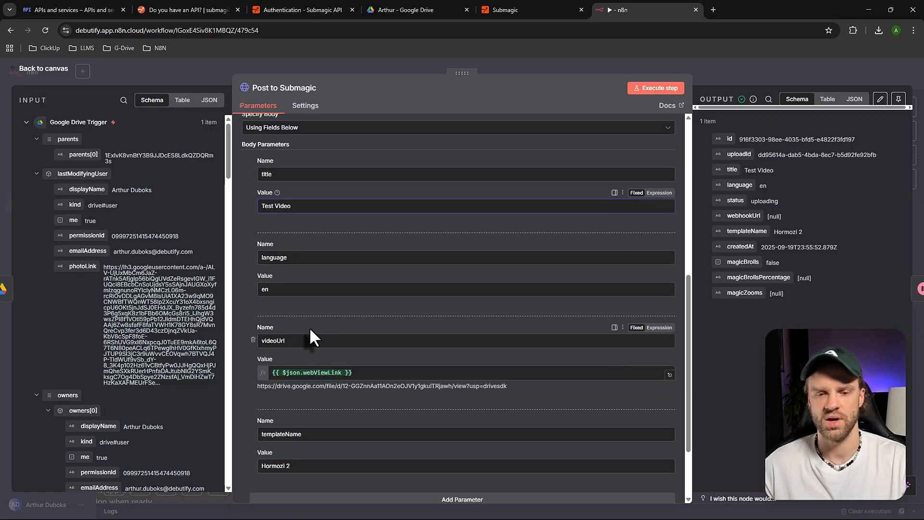
click(308, 289)
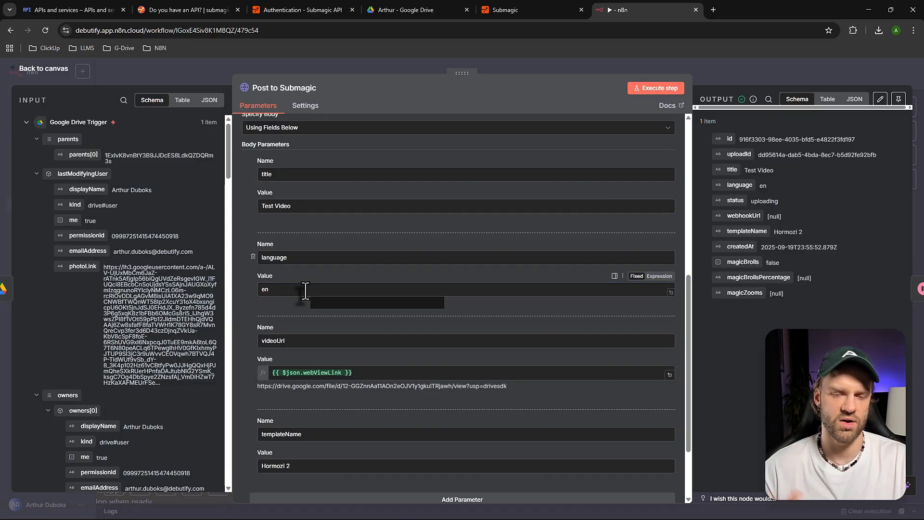
click(305, 289)
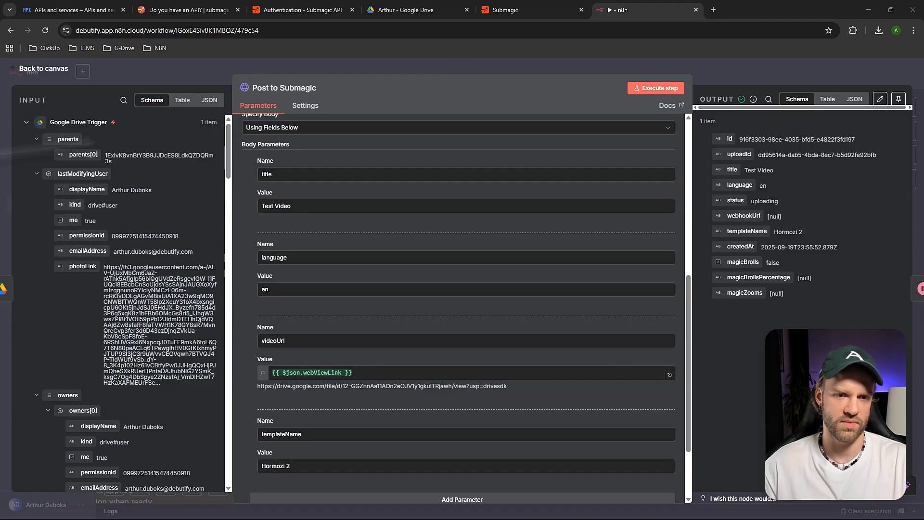
- Open the trigger's webViewLink URL in a new browser tab, play the video briefly and close that tab
drag(227, 160, 218, 406)
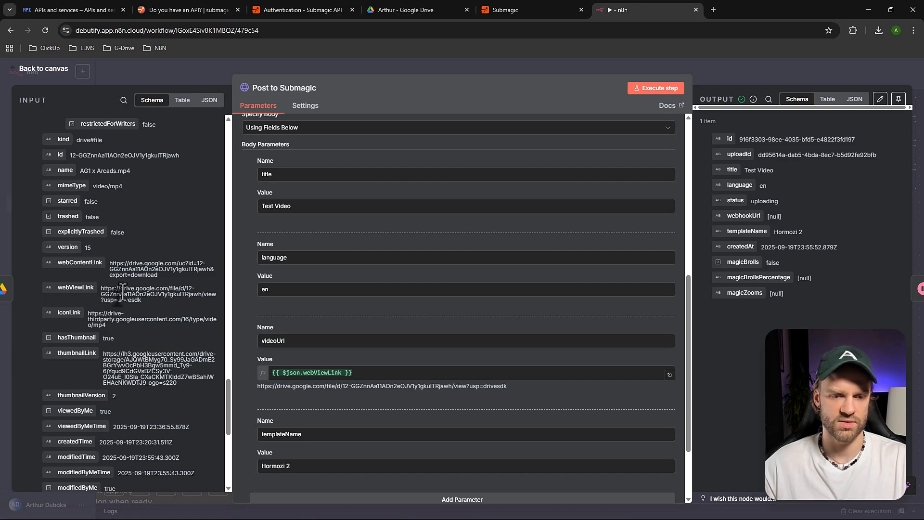
triple_click(141, 299)
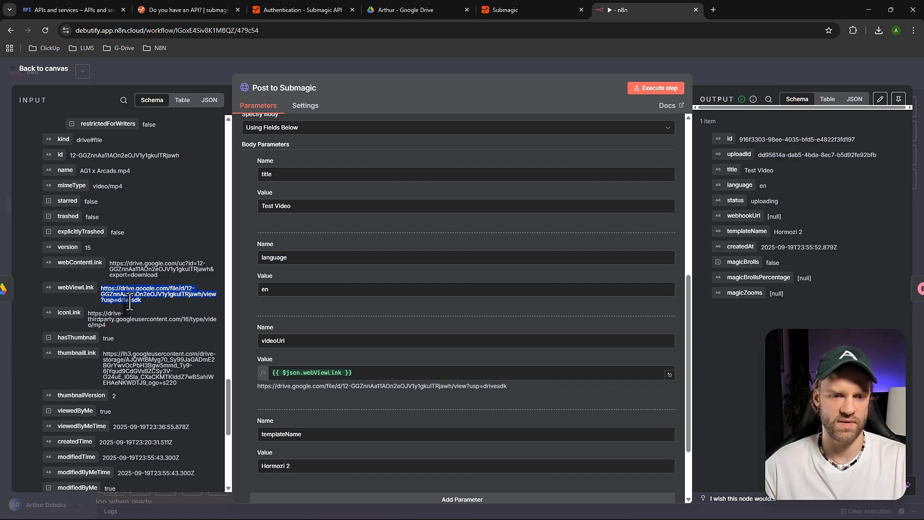
click(713, 9)
key(ctrl+v)
key(Return)
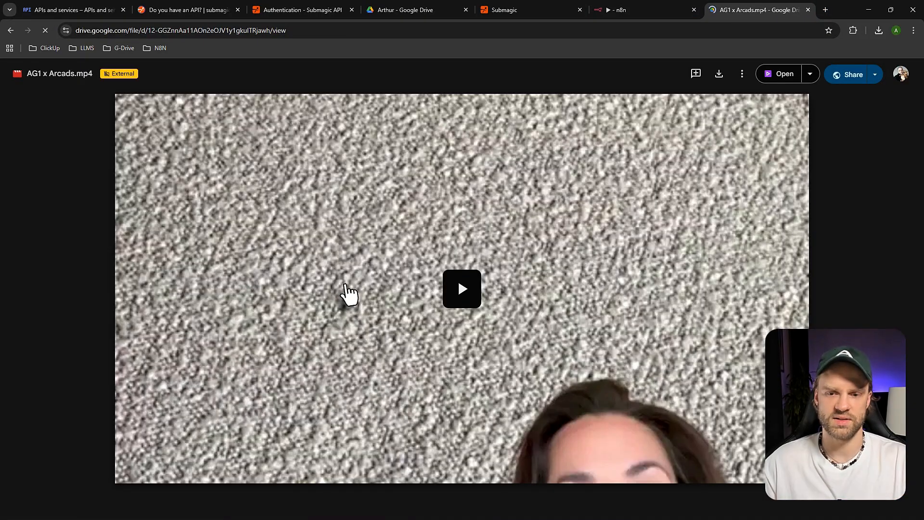
click(426, 292)
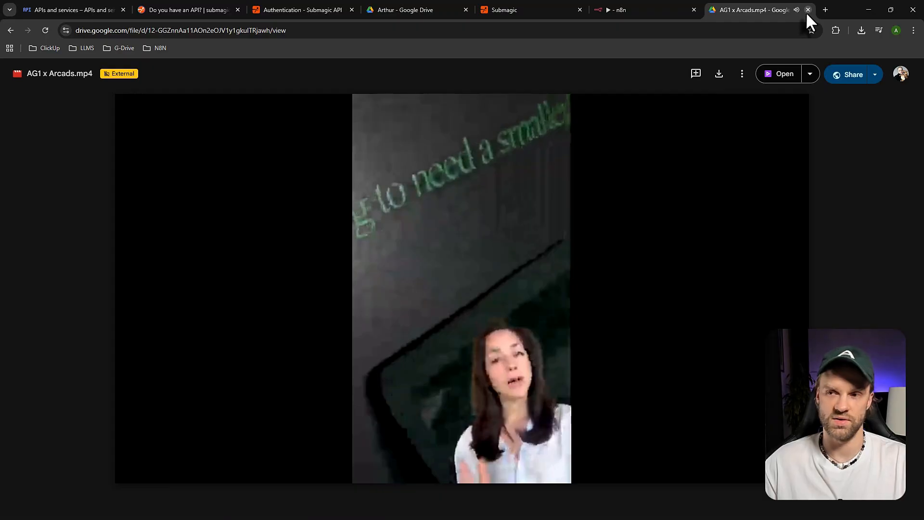
click(807, 10)
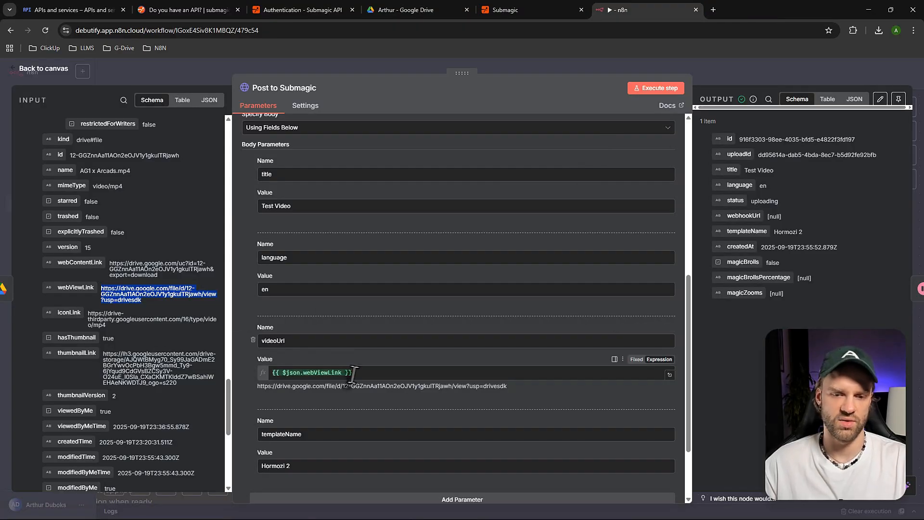
- Map the trigger's webViewLink field into the videoUrl parameter's value and delete the duplicate expression
drag(72, 291, 390, 392)
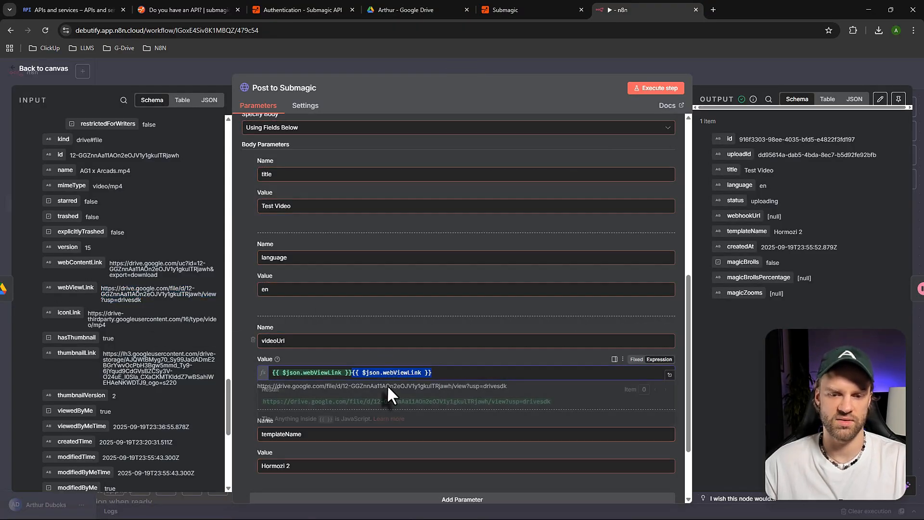
key(BackSpace)
key(BackSpace)
key(BackSpace)
key(BackSpace)
key(BackSpace)
key(BackSpace)
key(BackSpace)
key(BackSpace)
key(BackSpace)
key(BackSpace)
key(BackSpace)
key(BackSpace)
key(BackSpace)
key(BackSpace)
key(BackSpace)
key(BackSpace)
key(BackSpace)
key(BackSpace)
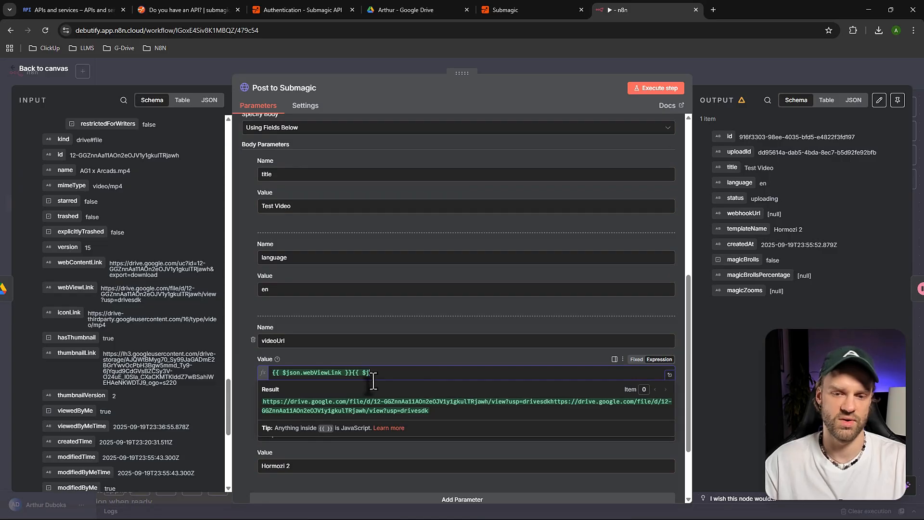
key(BackSpace)
key(BackSpace)
key(BackSpace)
key(BackSpace)
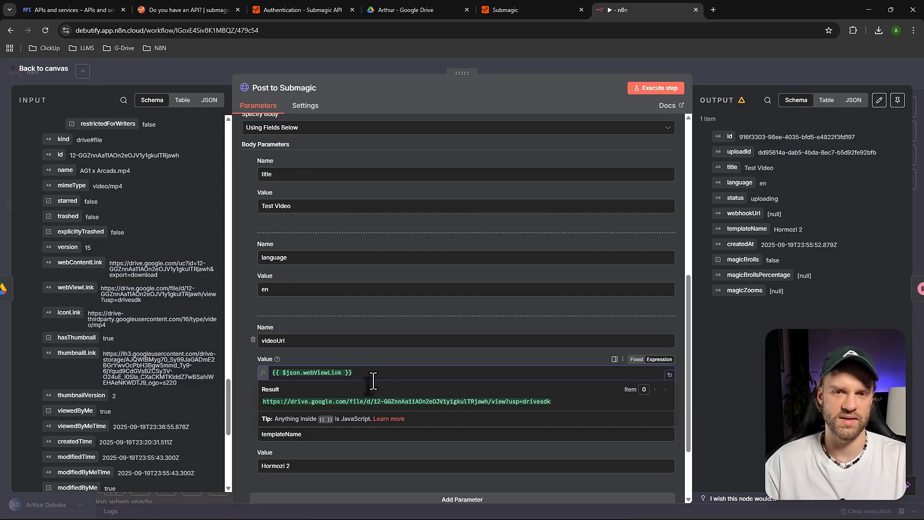
click(356, 349)
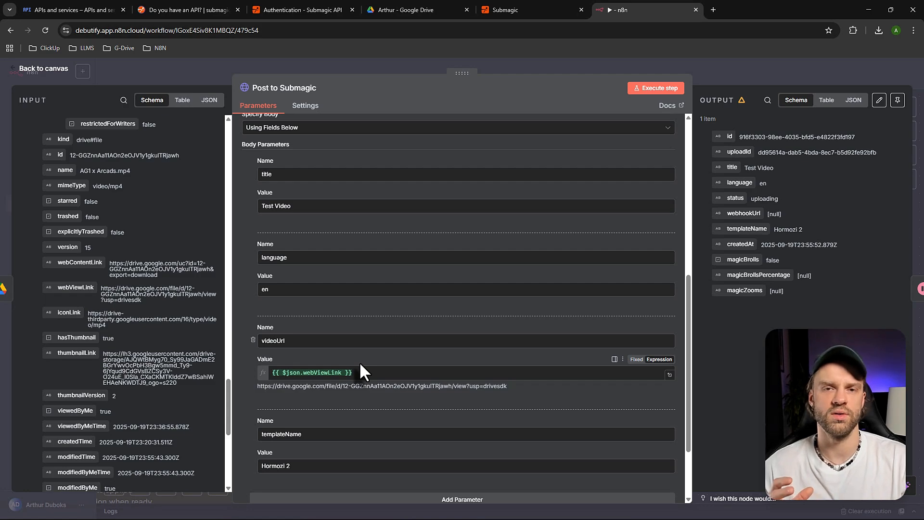
- Check the general access setting of AG1 x Arcads.mp4 in Google Drive's sharing options
click(405, 7)
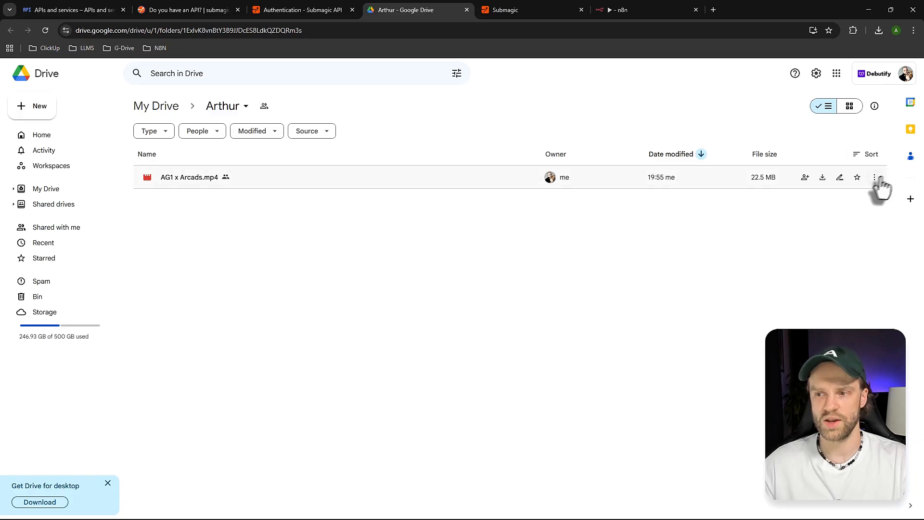
click(804, 187)
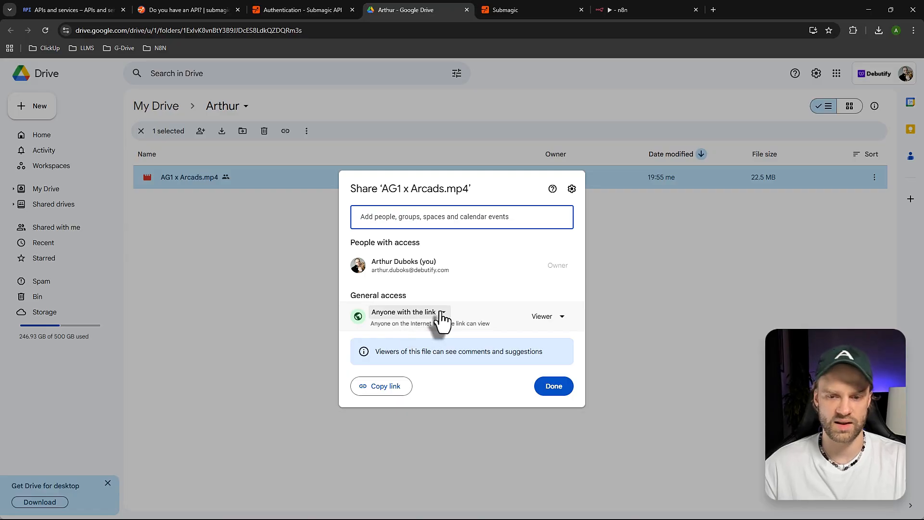
click(552, 387)
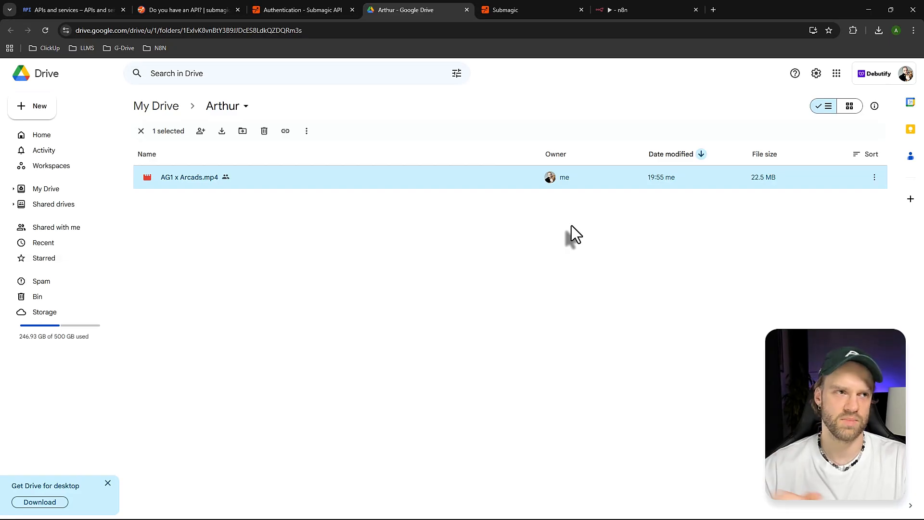
- Return to n8n and inspect the name and value of the templateName body parameter
click(630, 11)
scroll(411, 246, down, 2)
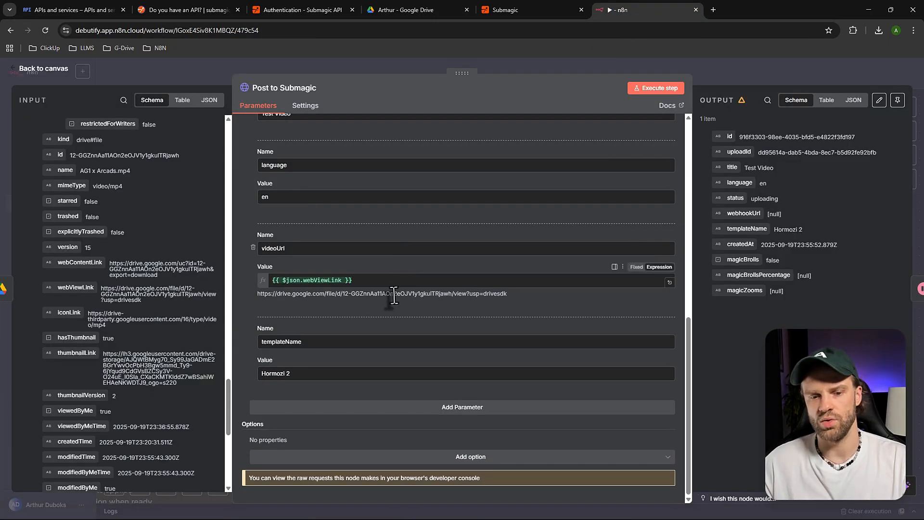
double_click(313, 343)
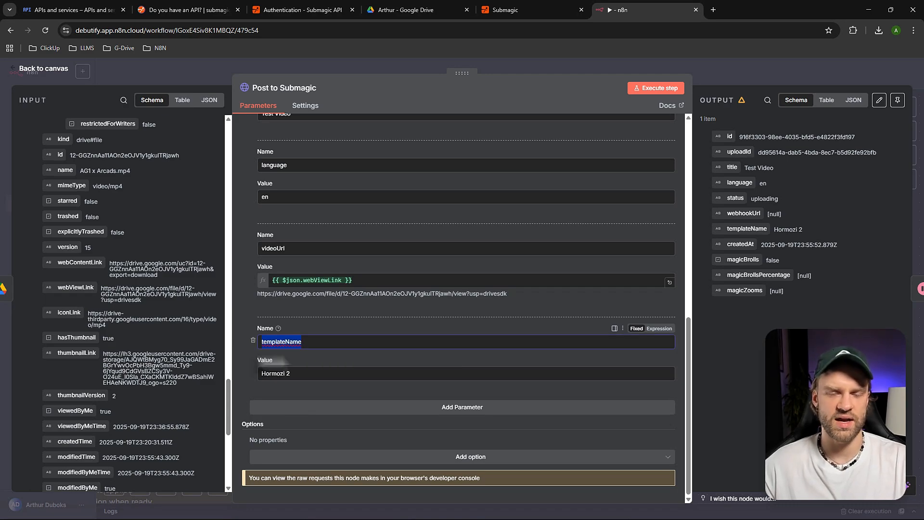
click(318, 377)
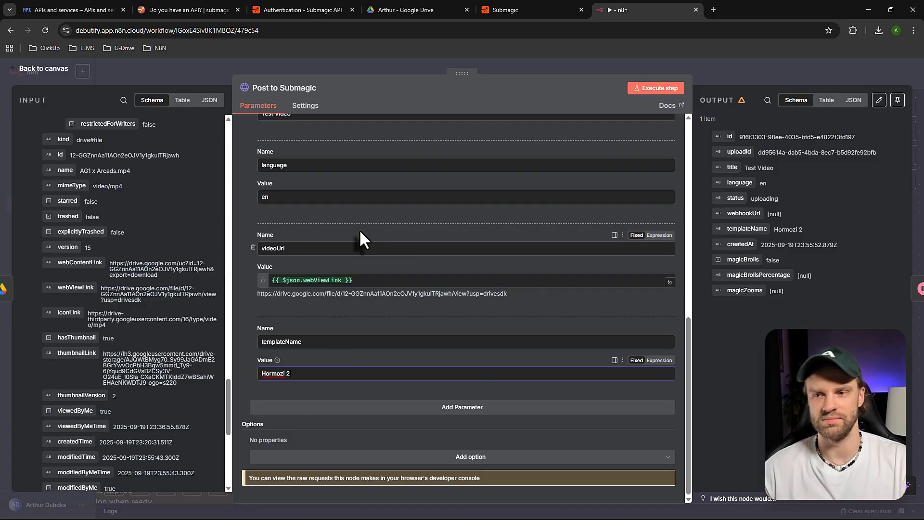
- Open the Get Templates reference in the Submagic API documentation and review the template names in its sample response
click(302, 10)
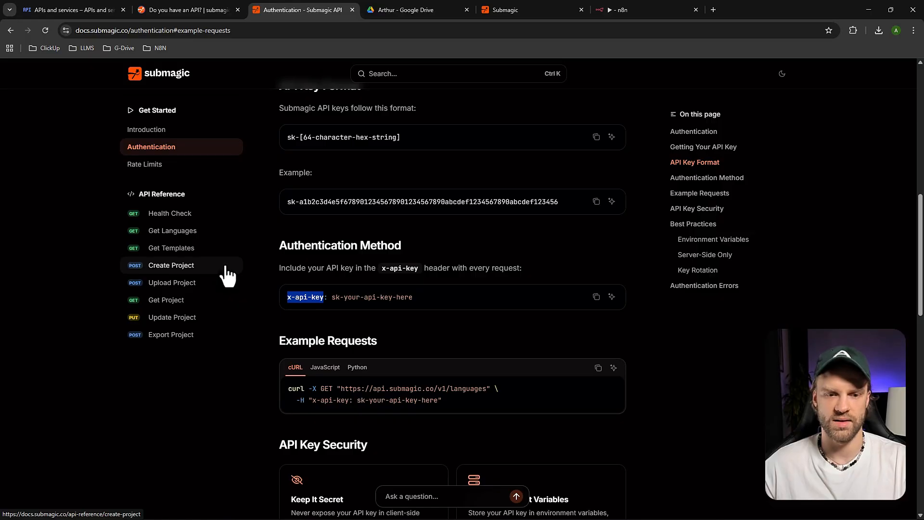
click(183, 250)
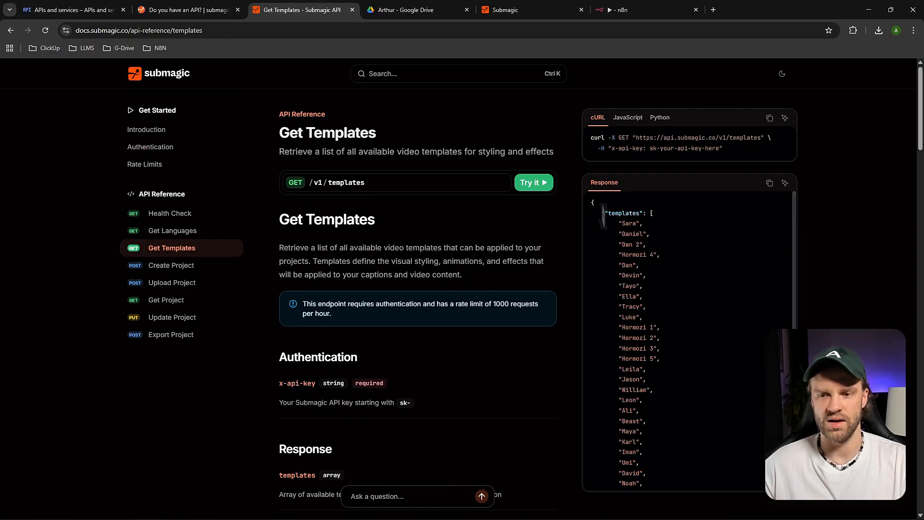
drag(605, 212, 677, 383)
scroll(676, 385, down, 2)
click(650, 368)
scroll(650, 367, down, 1)
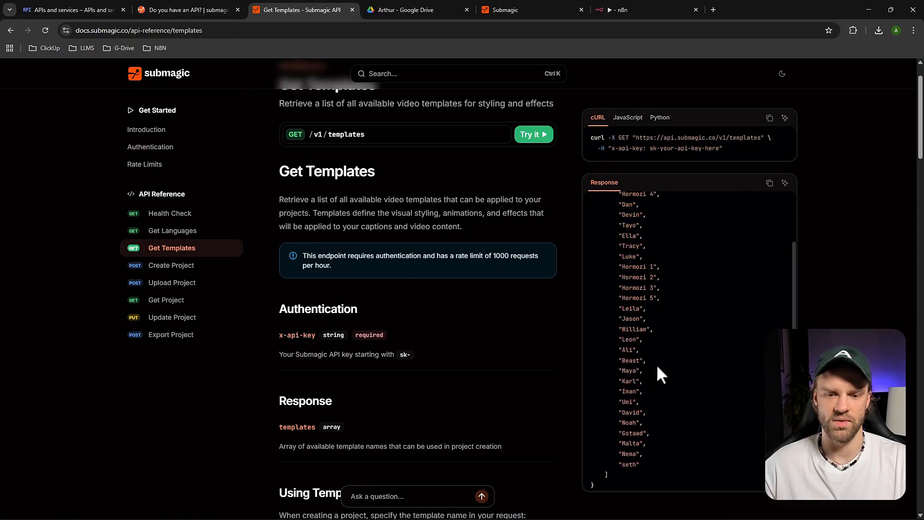
scroll(620, 360, up, 3)
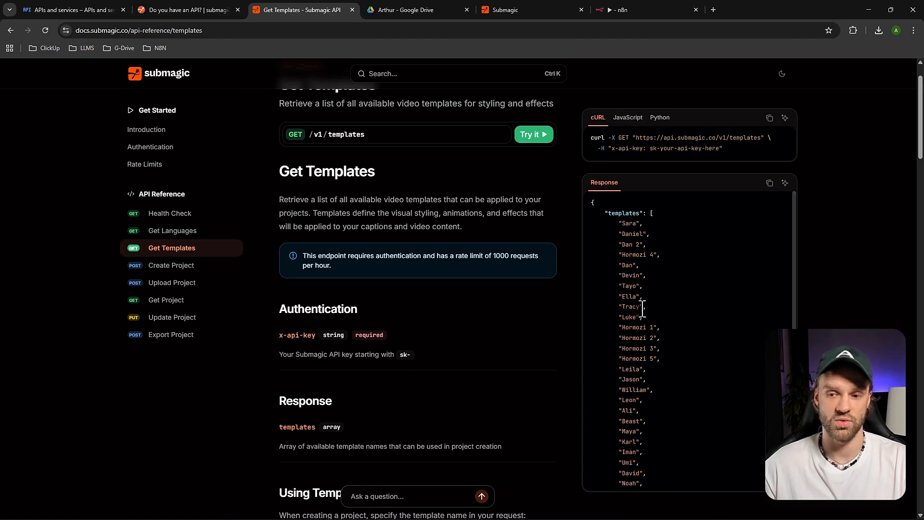
scroll(660, 367, up, 1)
scroll(656, 369, down, 1)
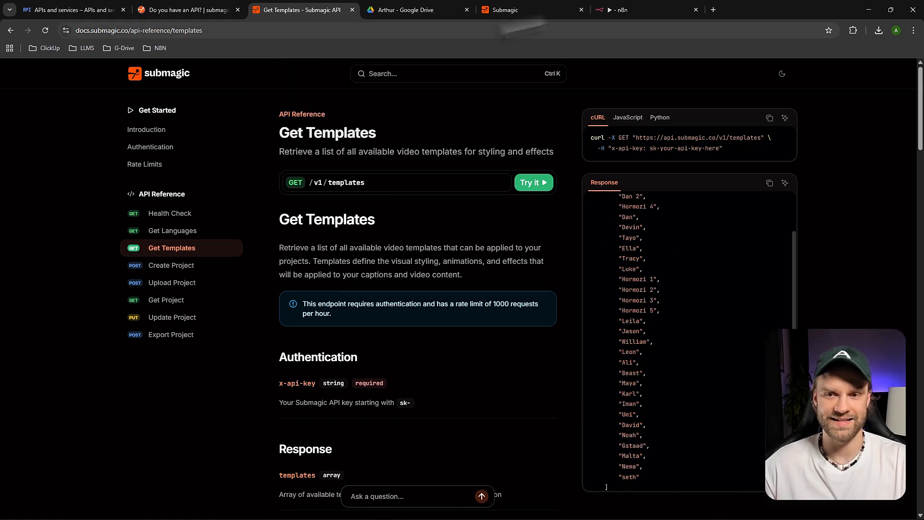
- Go back to the n8n workflow and inspect the Wait node's resume interval, amount and unit
click(623, 10)
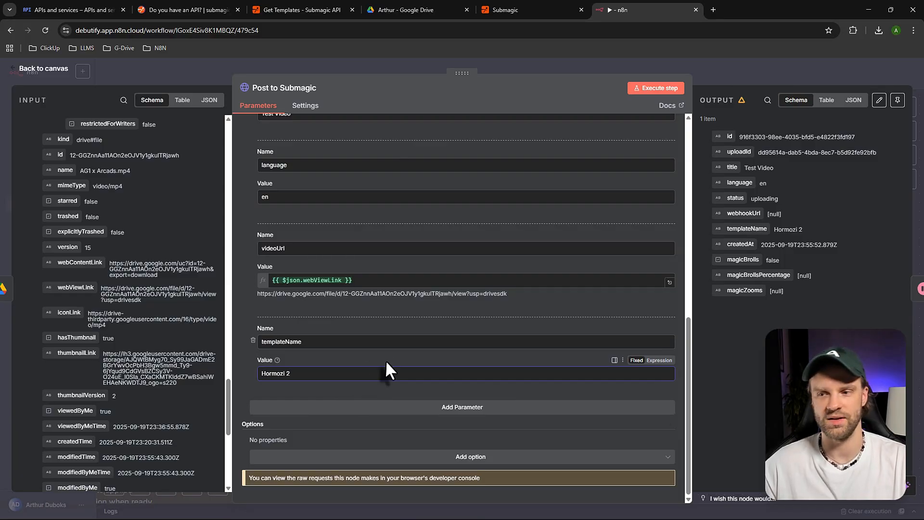
click(28, 70)
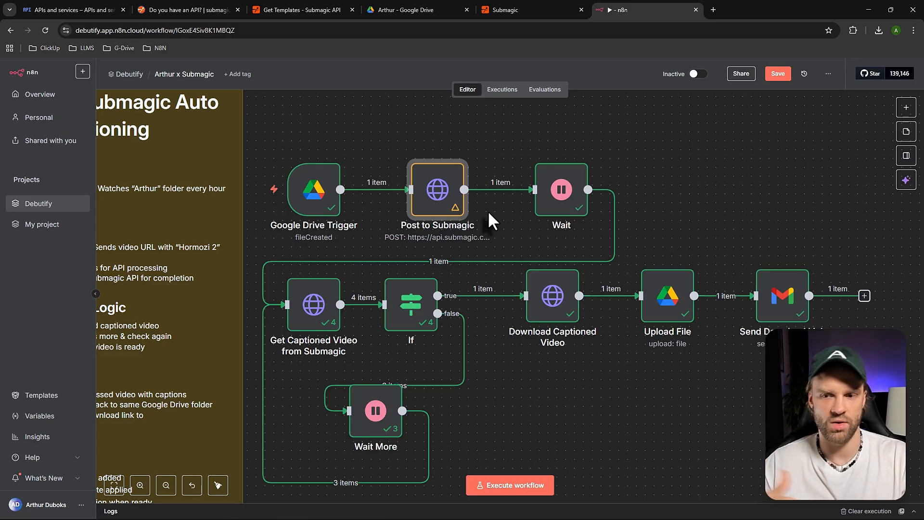
double_click(566, 195)
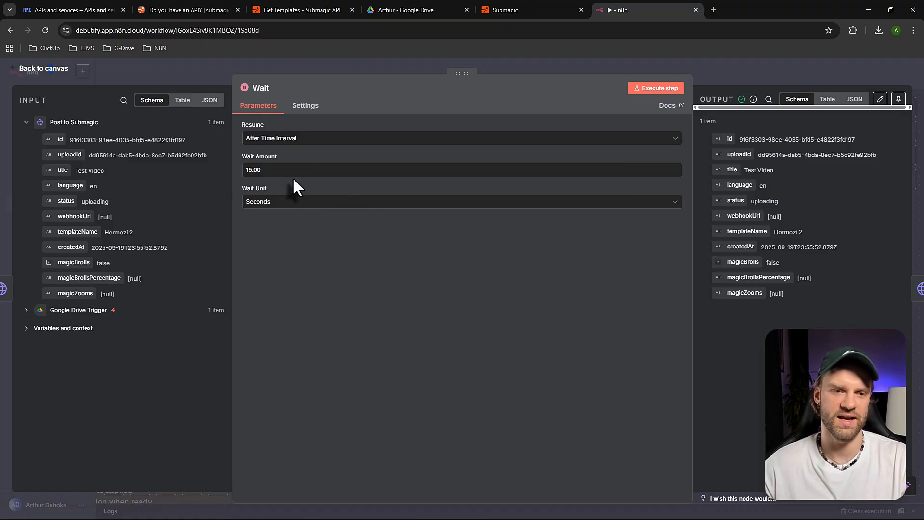
click(32, 72)
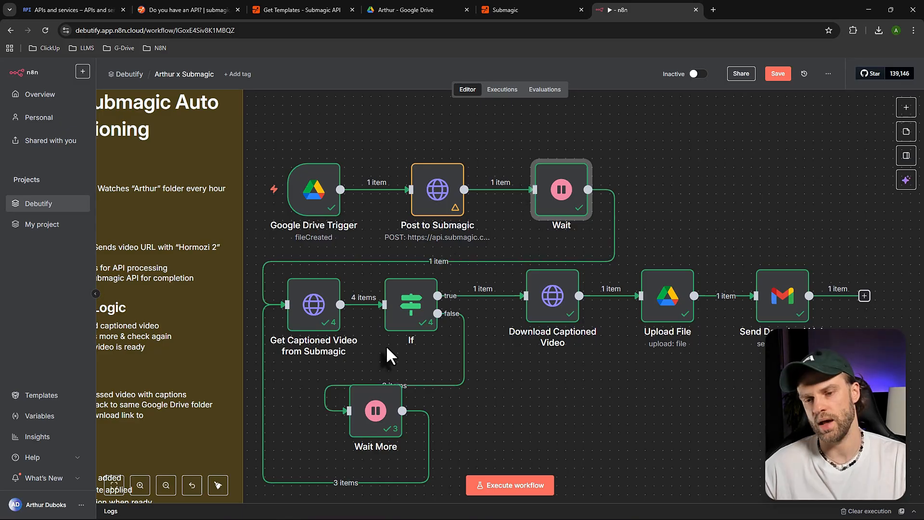
- Map the status field into the If node's condition, remove the duplicate expression and return to the canvas
double_click(412, 319)
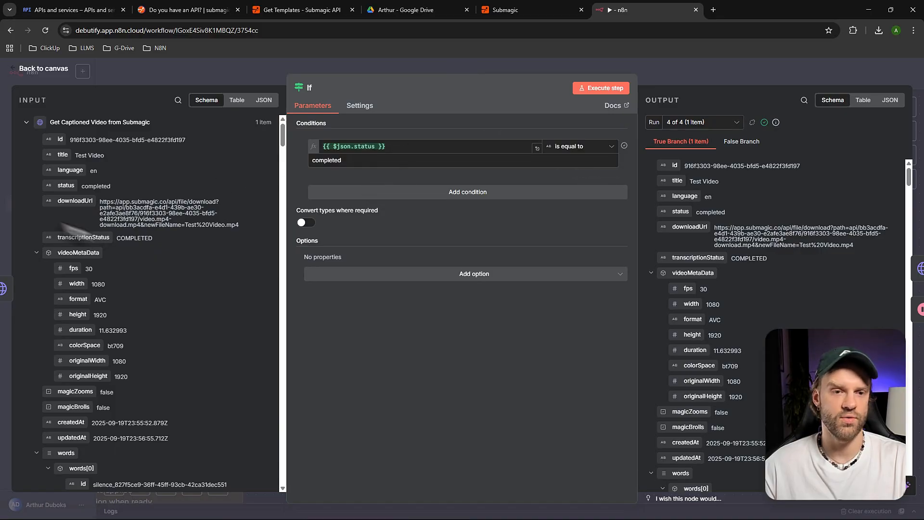
drag(65, 185, 396, 150)
key(BackSpace)
key(BackSpace)
key(BackSpace)
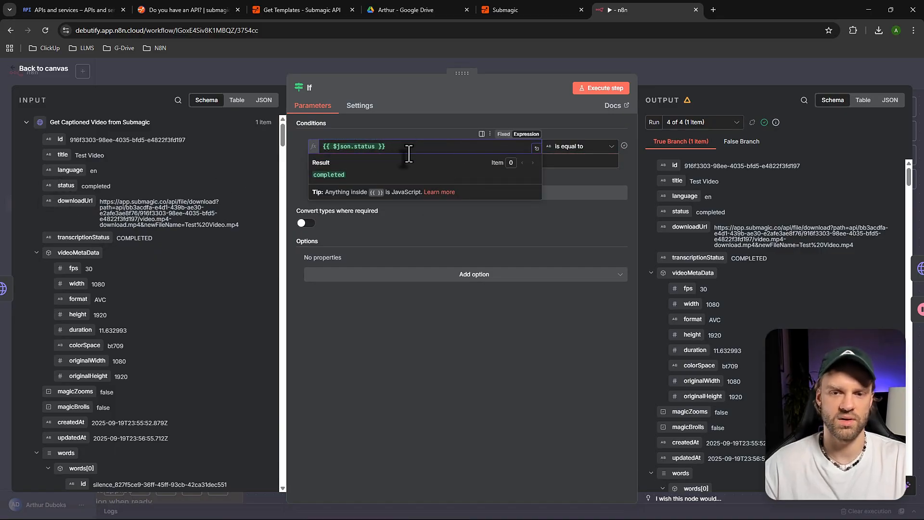
click(403, 125)
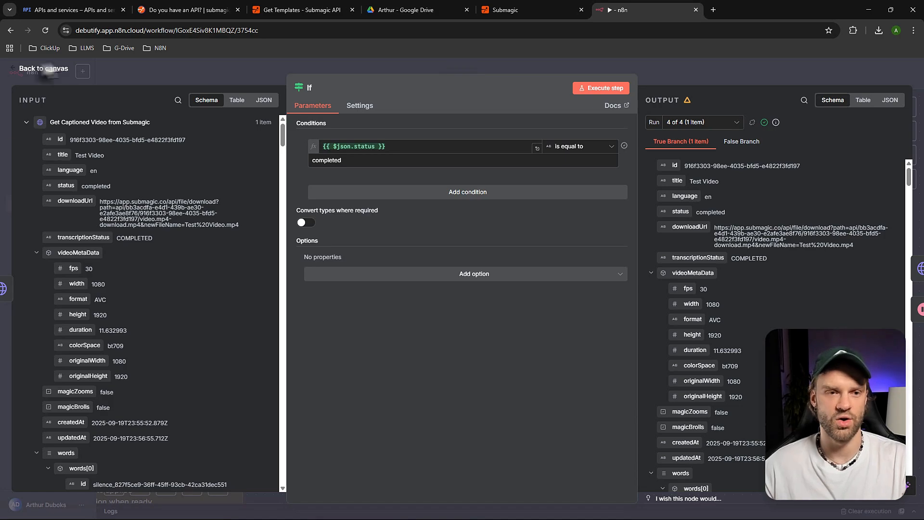
click(43, 68)
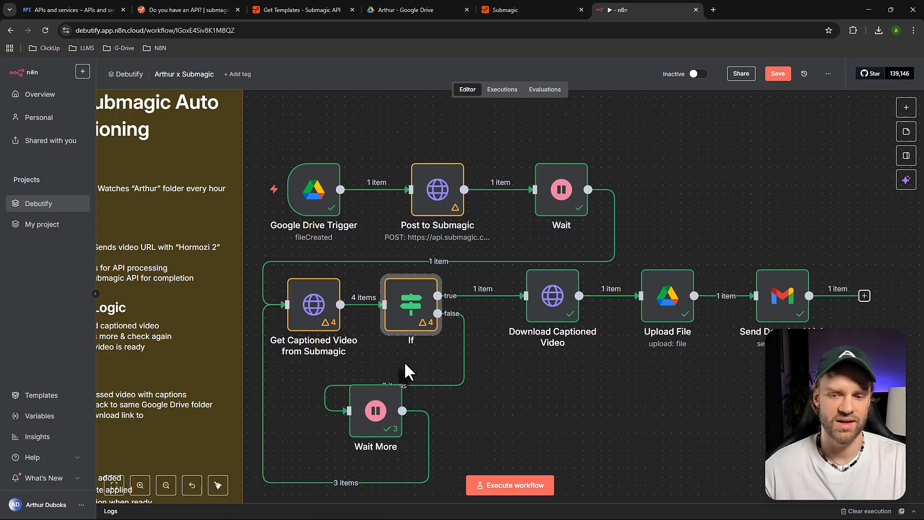
- Open the Download Captioned Video node, copy the downloadUrl value from its input data and load it in a new browser tab
double_click(555, 317)
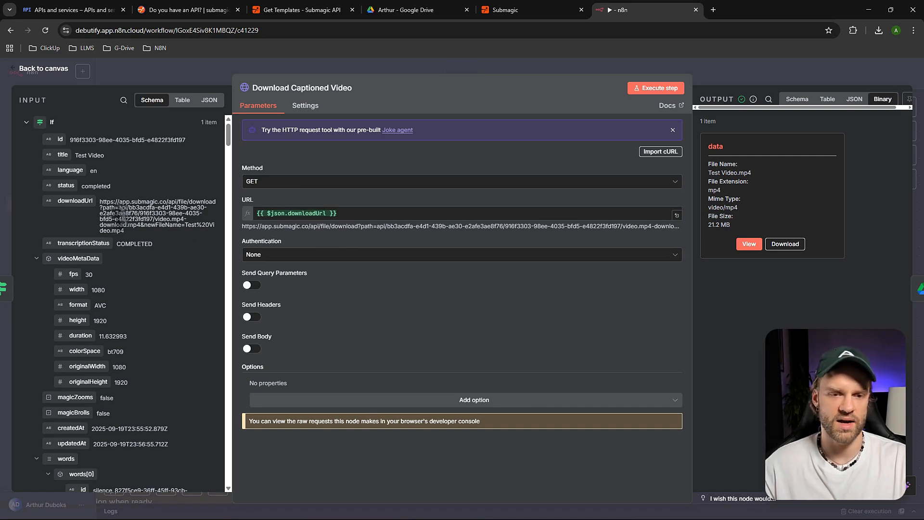
drag(96, 199, 128, 232)
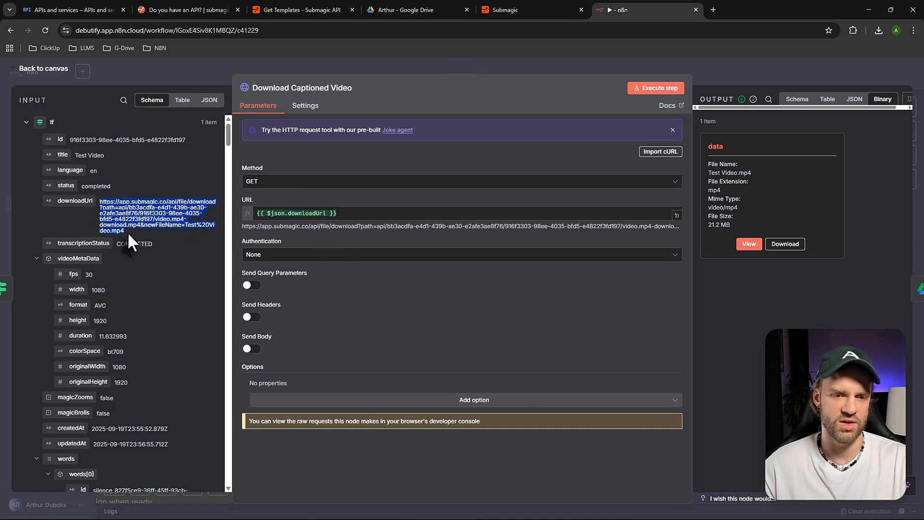
key(ctrl+c)
click(713, 10)
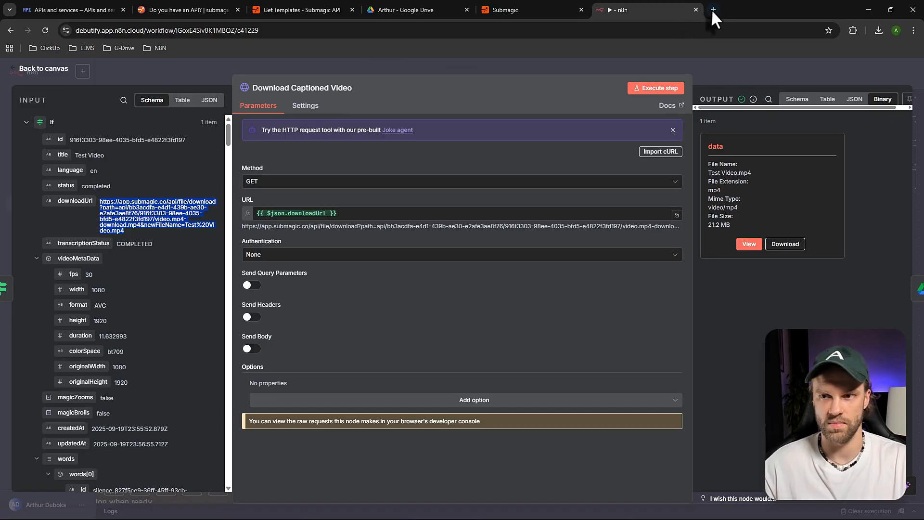
key(ctrl+v)
key(Return)
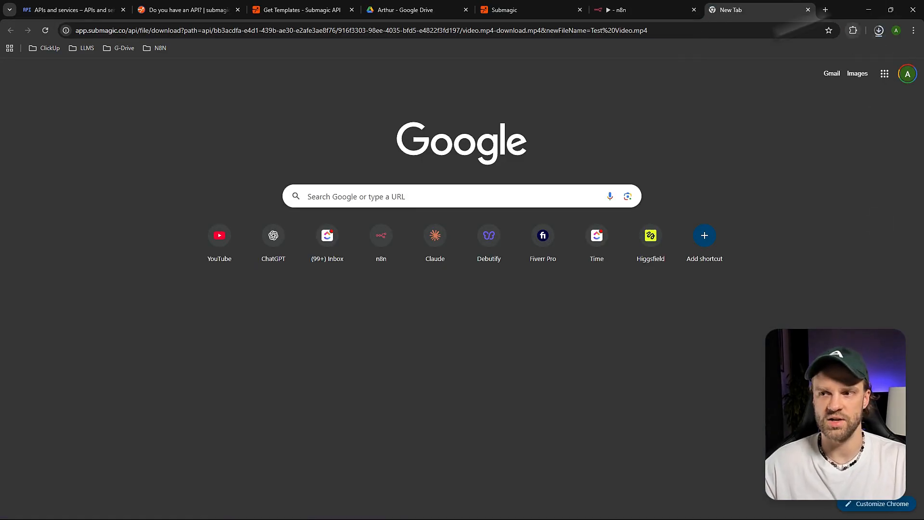
- Play the downloaded captioned video, pause it, and close both the media player and the extra browser tab
click(818, 62)
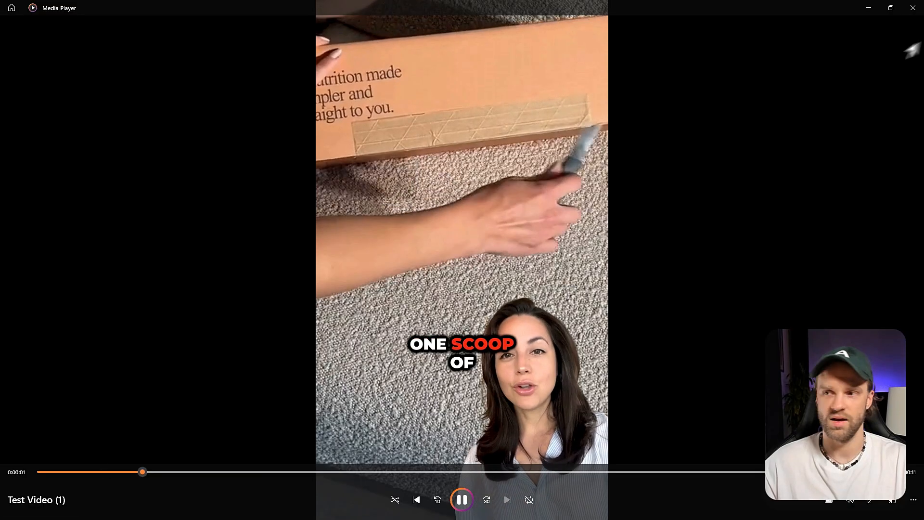
key(space)
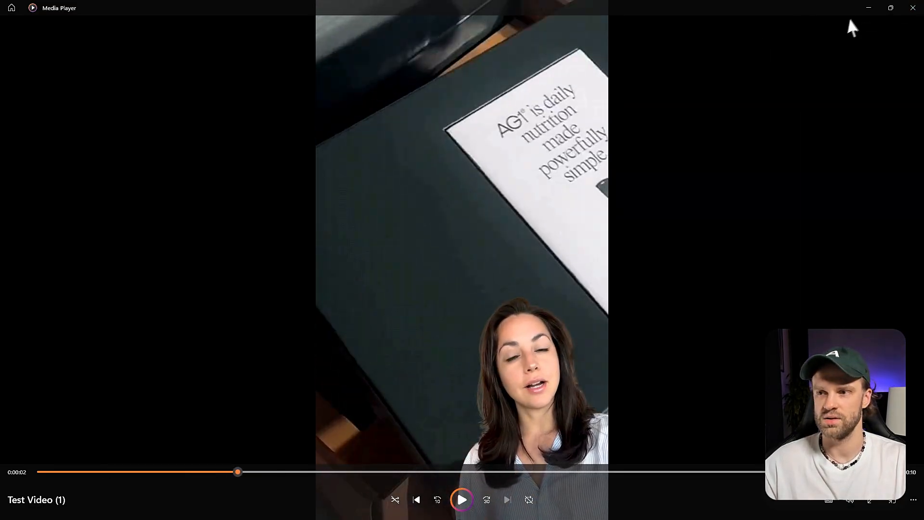
click(912, 8)
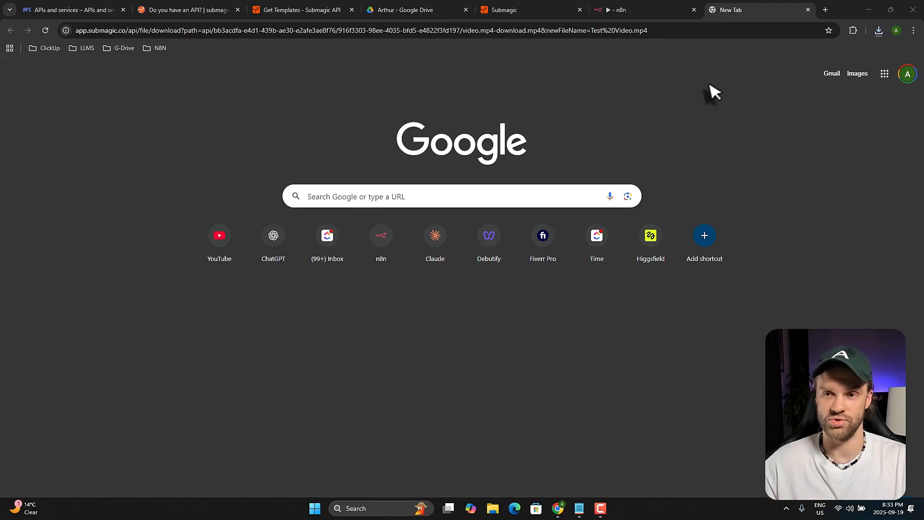
click(808, 9)
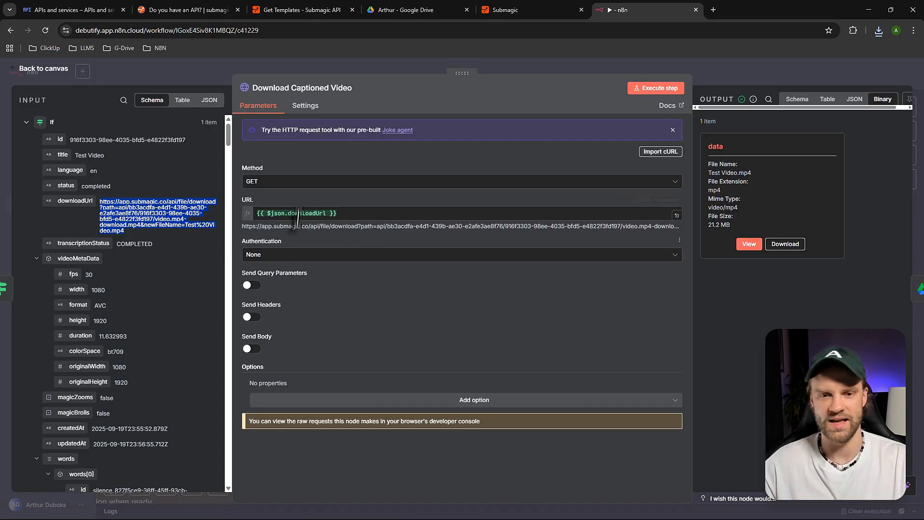
- Preview the captioned video in the Download Captioned Video node's binary output and return to the canvas
click(740, 246)
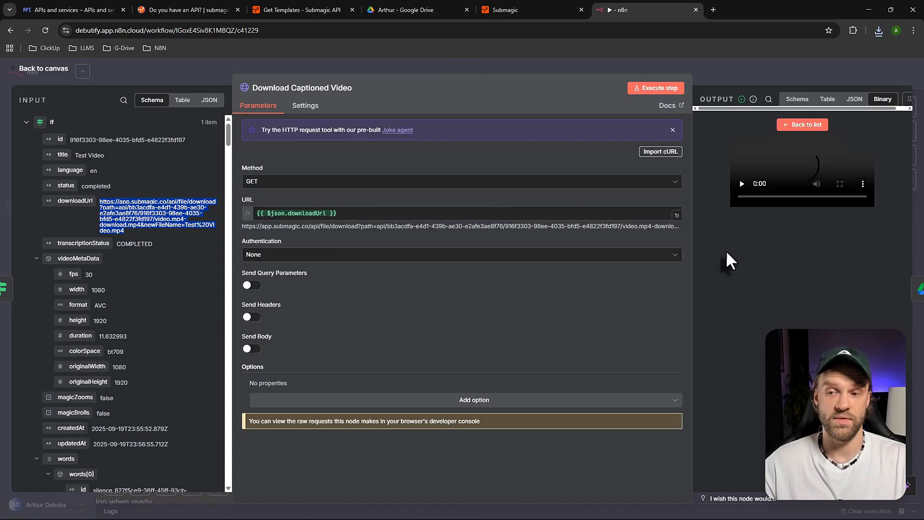
click(720, 462)
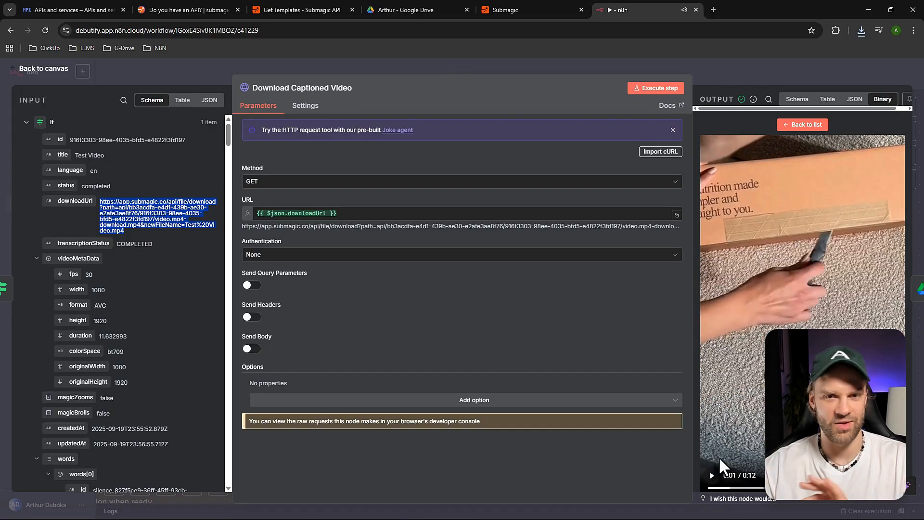
click(50, 82)
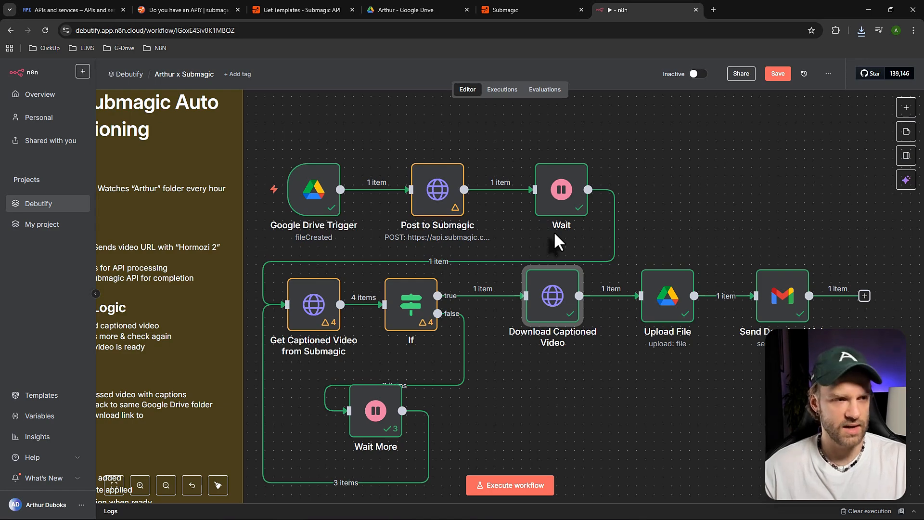
- Open the Upload File node, preview its incoming binary video and go back to the canvas
double_click(671, 296)
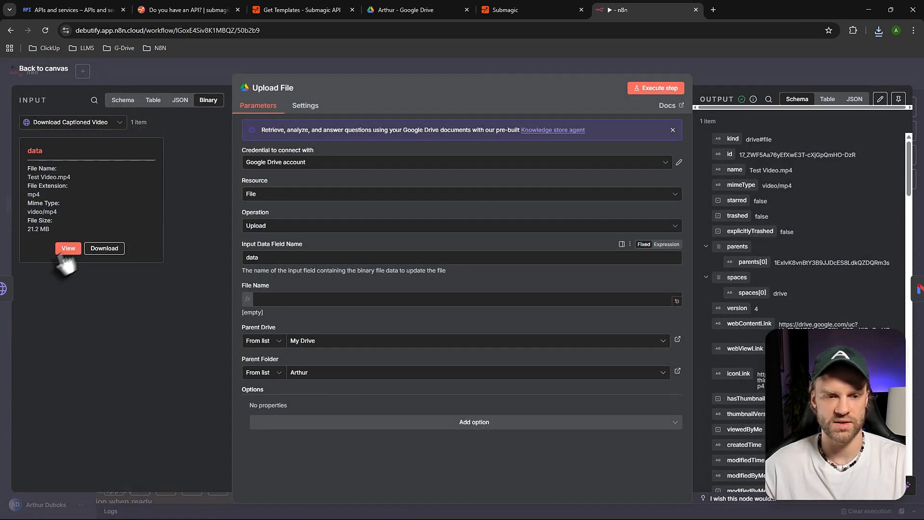
click(68, 249)
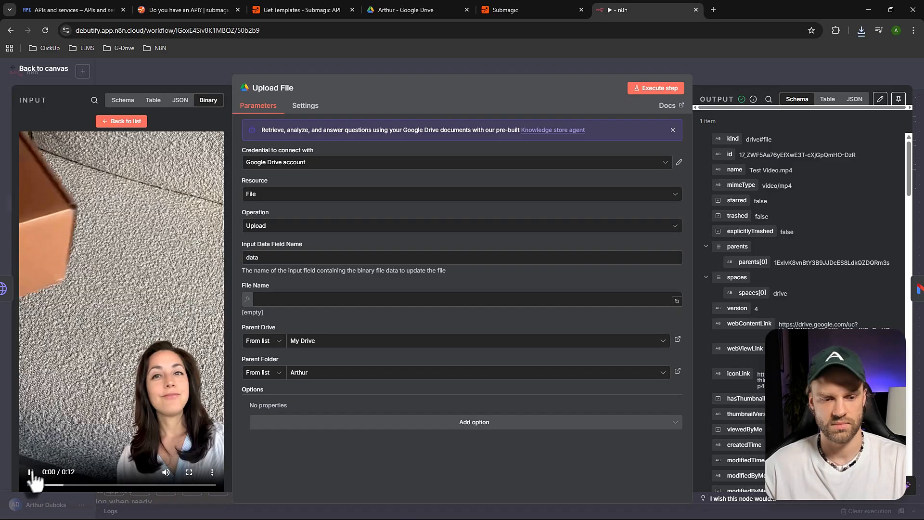
click(48, 71)
- Check the target folder in Google Drive, return to n8n and review the Upload File node's parent drive and folder settings
click(407, 9)
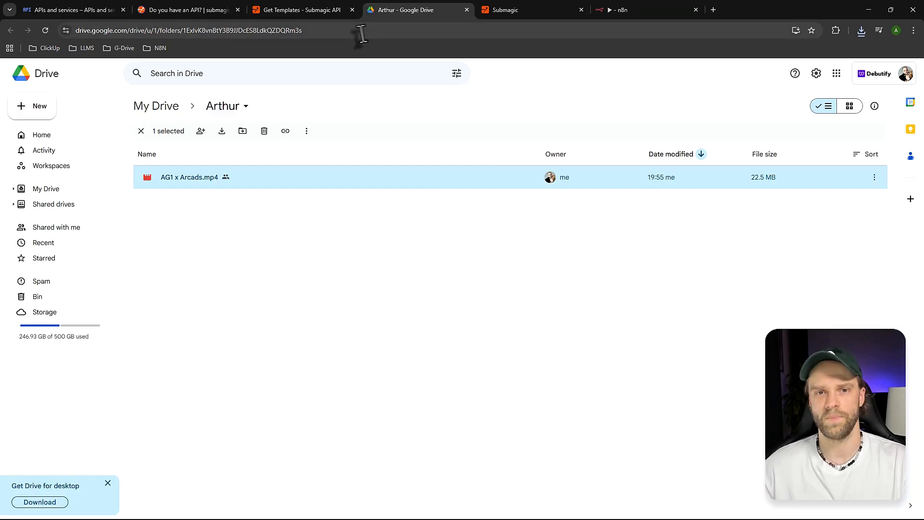
click(625, 11)
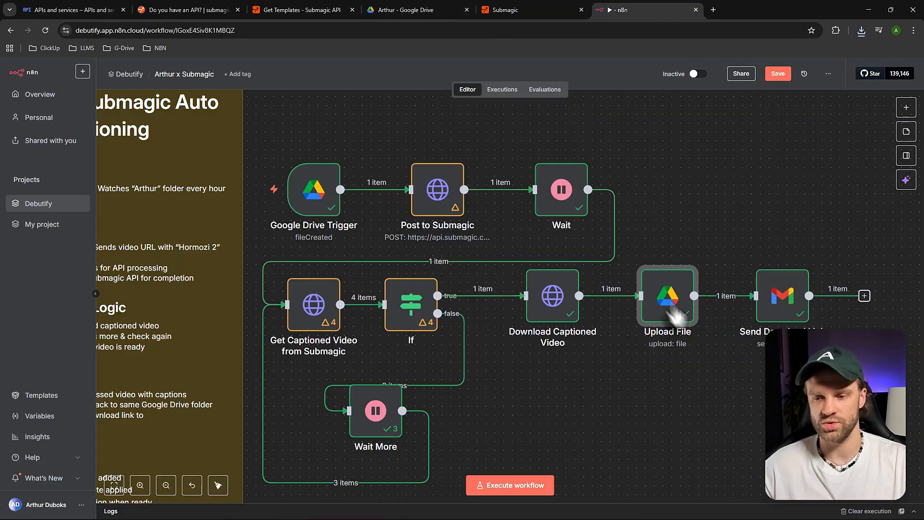
double_click(671, 294)
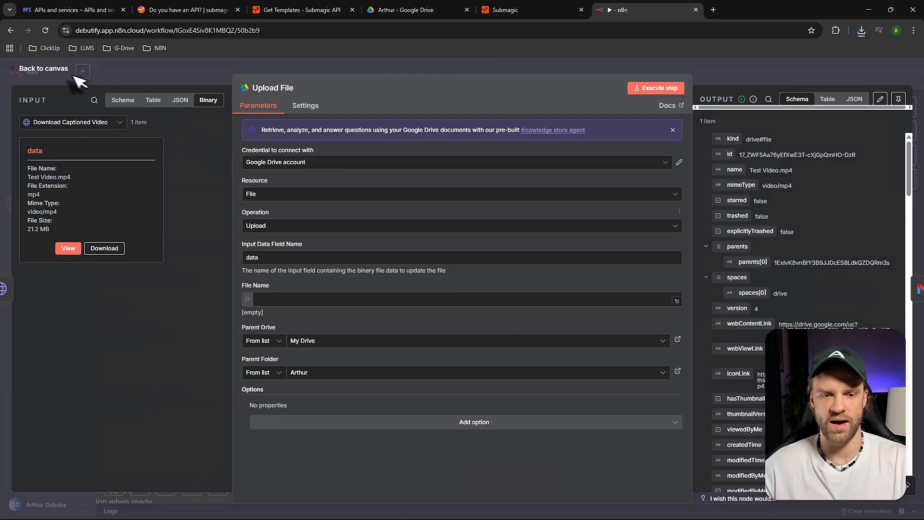
click(39, 68)
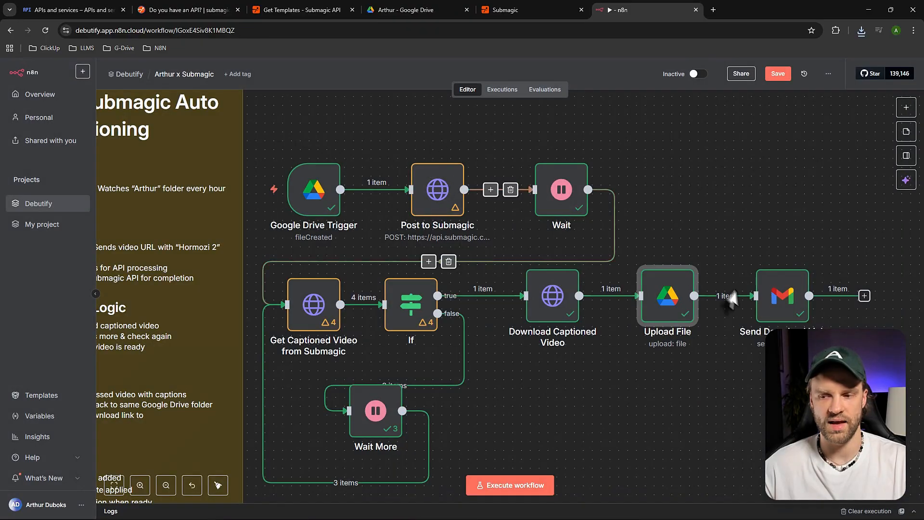
- Open the Send Download Link node, view the Google sign-in option for a new Gmail credential and close it without connecting
double_click(785, 307)
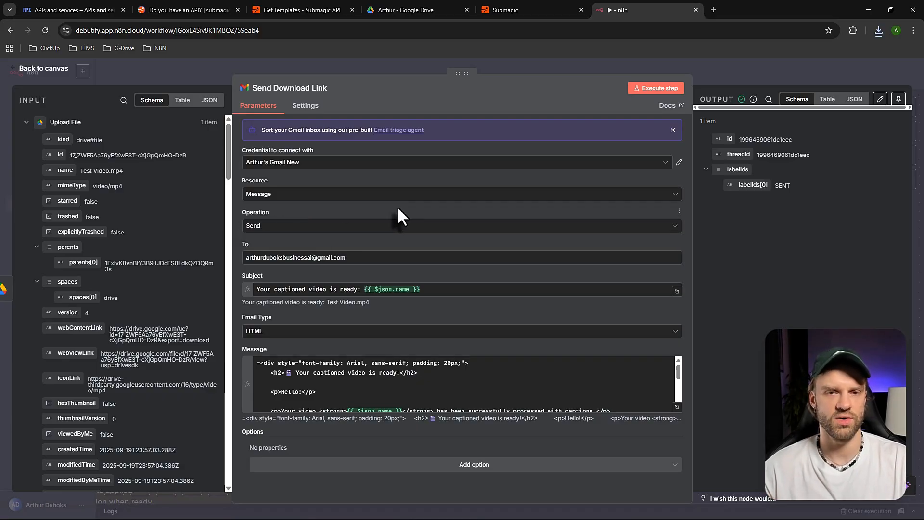
click(639, 164)
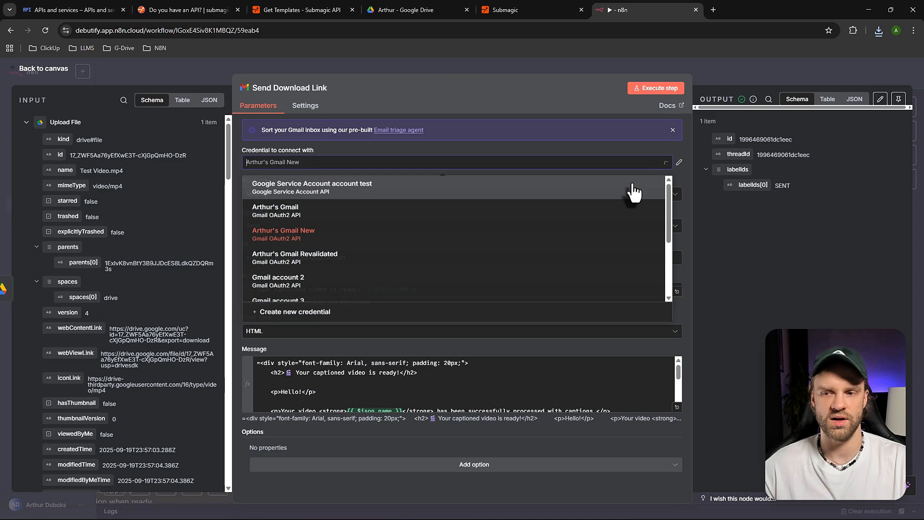
click(304, 312)
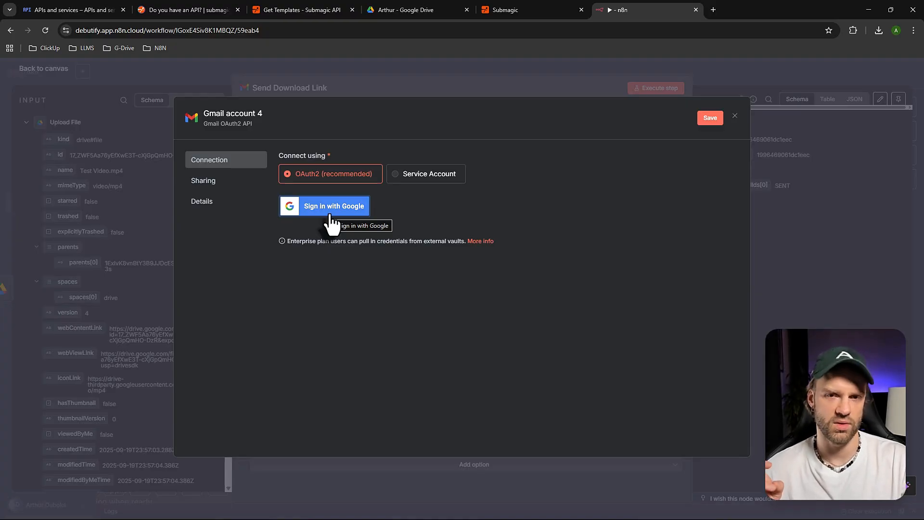
click(209, 81)
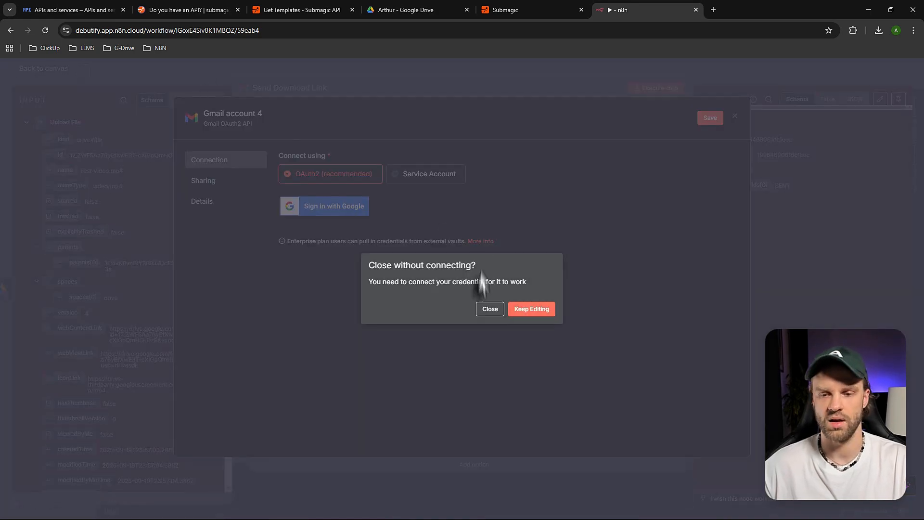
click(491, 310)
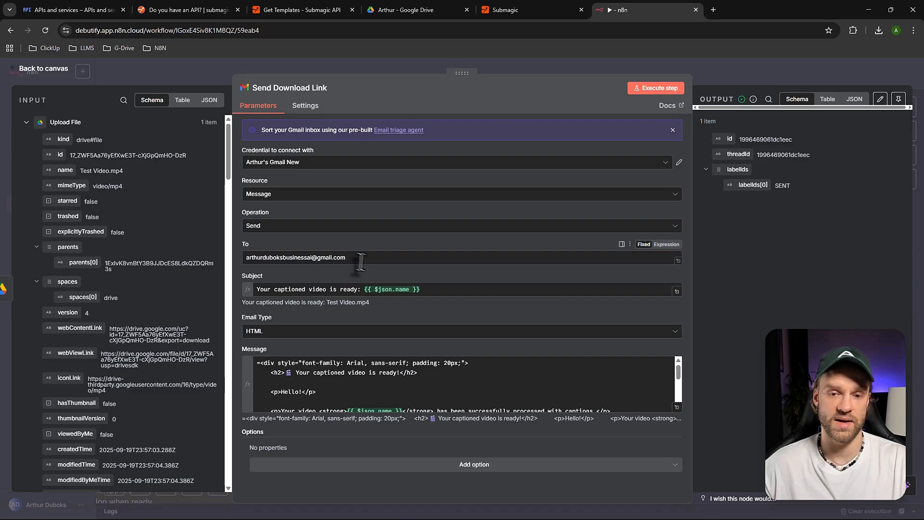
- Inspect the recipient e-mail address in the Send Download Link node's To field
drag(359, 262, 226, 272)
click(331, 239)
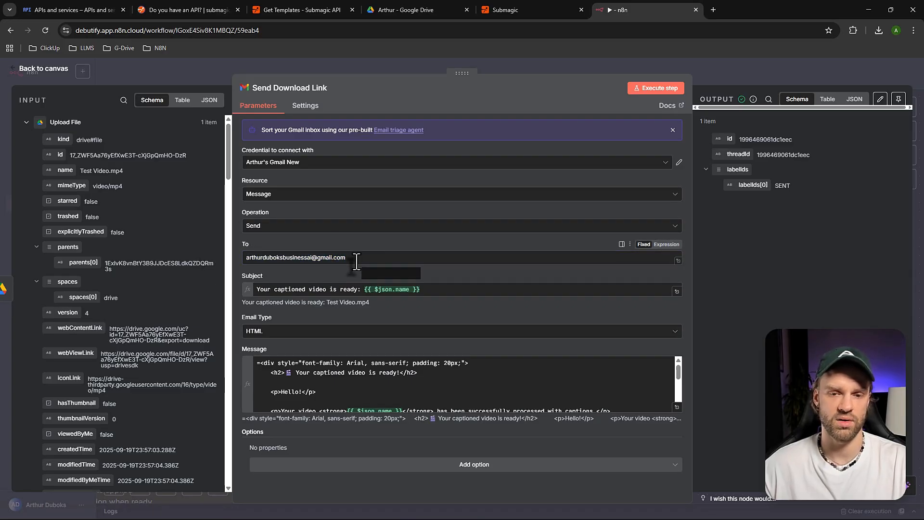
triple_click(371, 264)
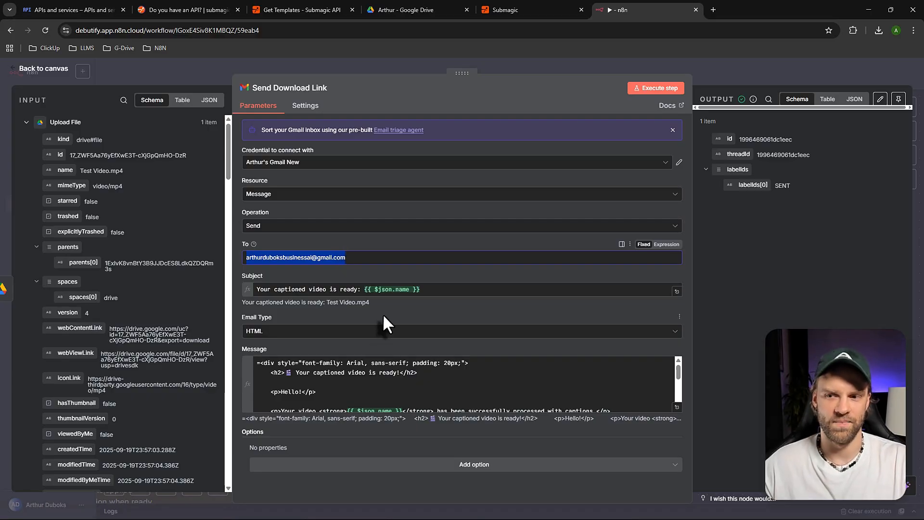
- Examine the Subject's fixed text and {{ $json.name }} expression together with its resolved result preview
click(433, 291)
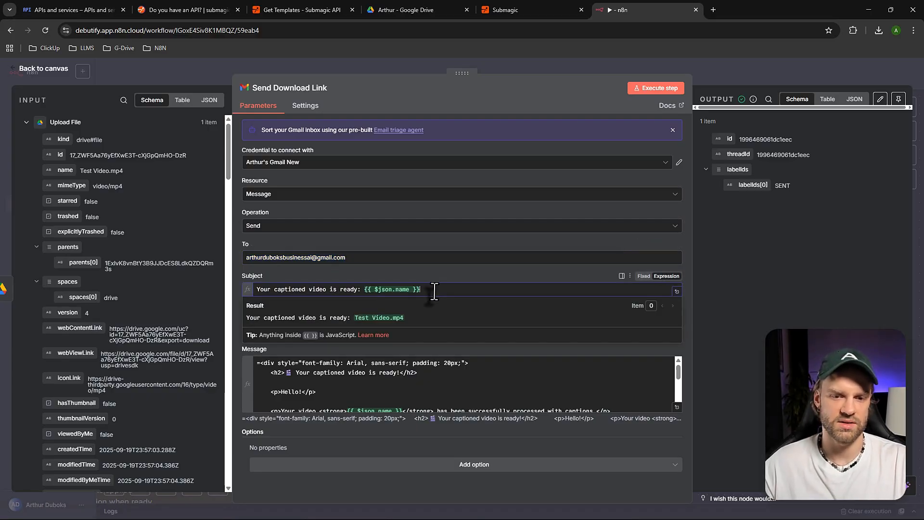
click(435, 275)
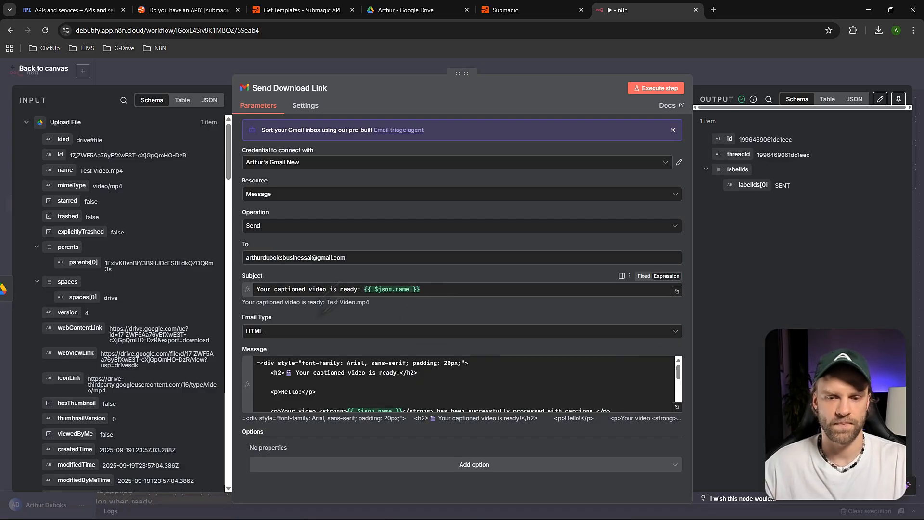
click(423, 289)
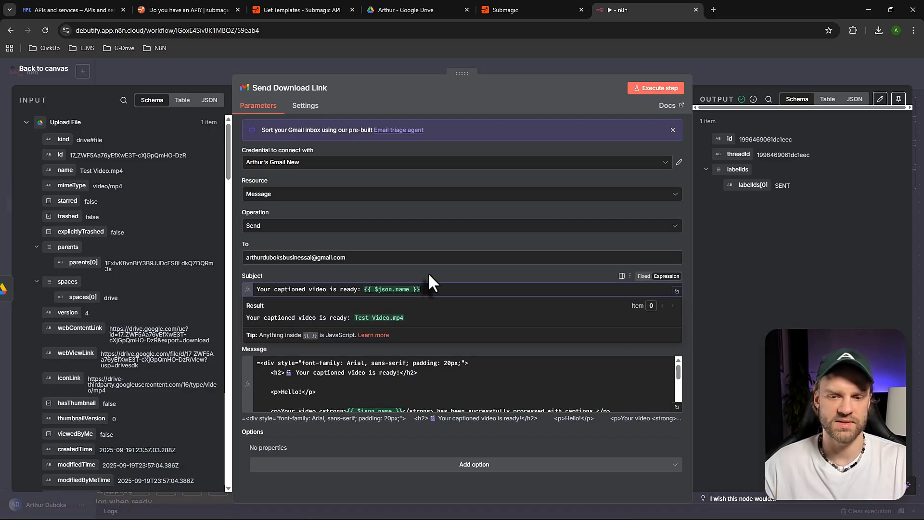
click(430, 279)
click(426, 290)
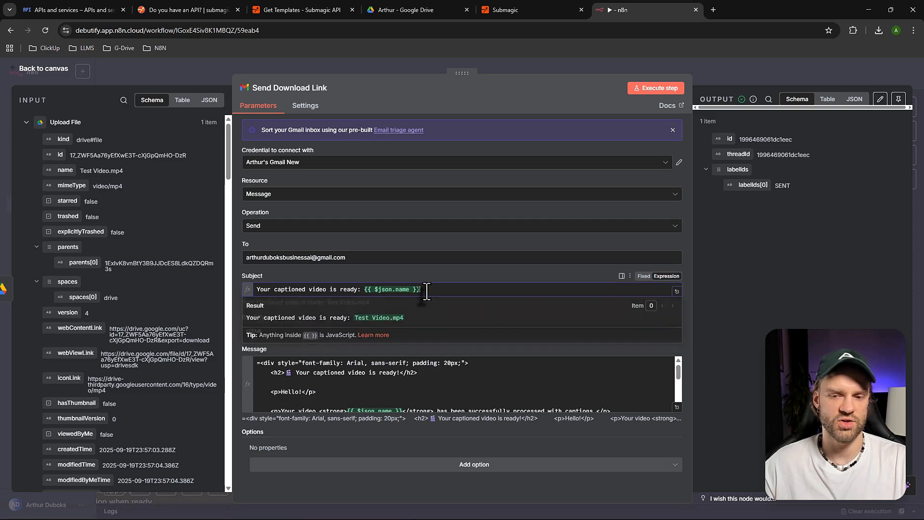
triple_click(383, 318)
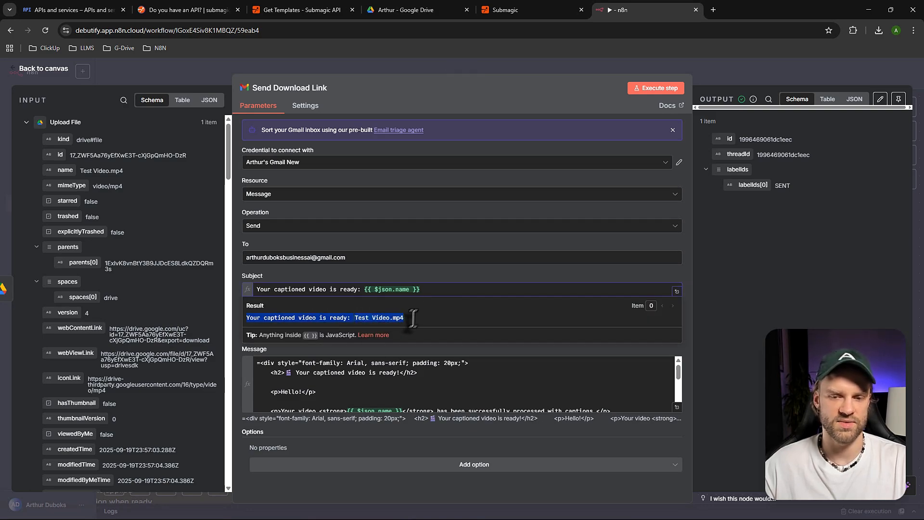
click(373, 272)
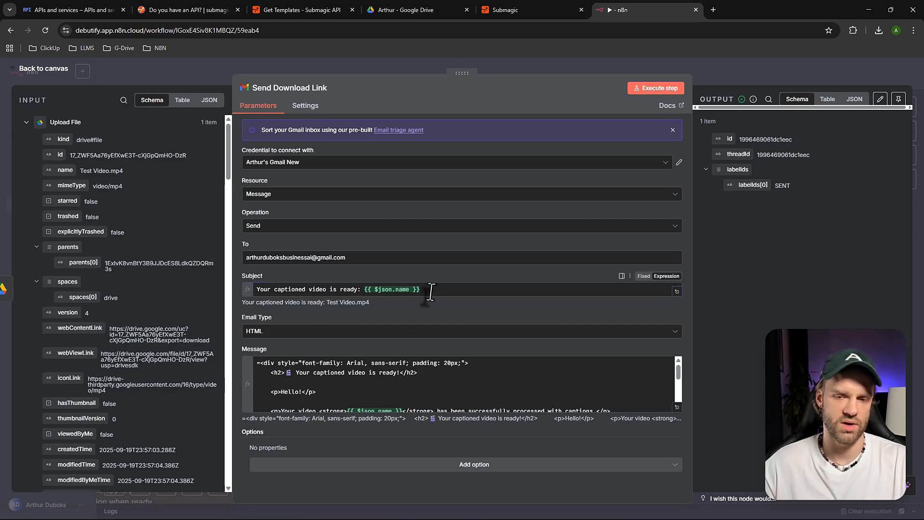
click(431, 291)
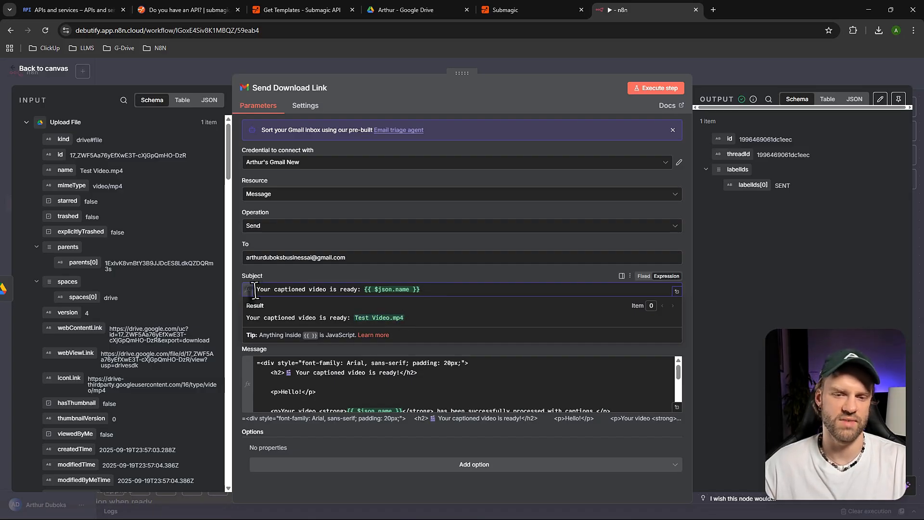
drag(257, 289, 363, 290)
click(460, 292)
click(448, 278)
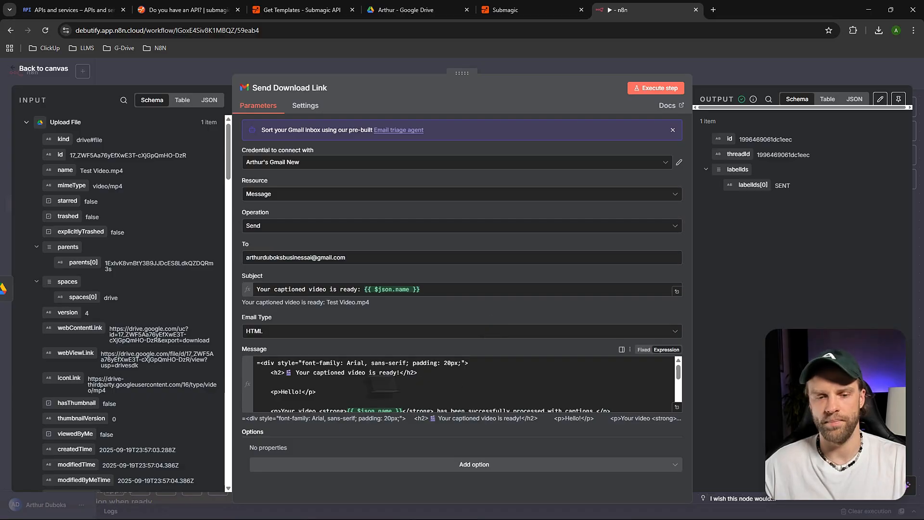
- Expand the HTML message in the expression editor, remove the equals sign before the opening div tag and highlight the h2 heading
scroll(380, 384, down, 3)
scroll(409, 378, up, 3)
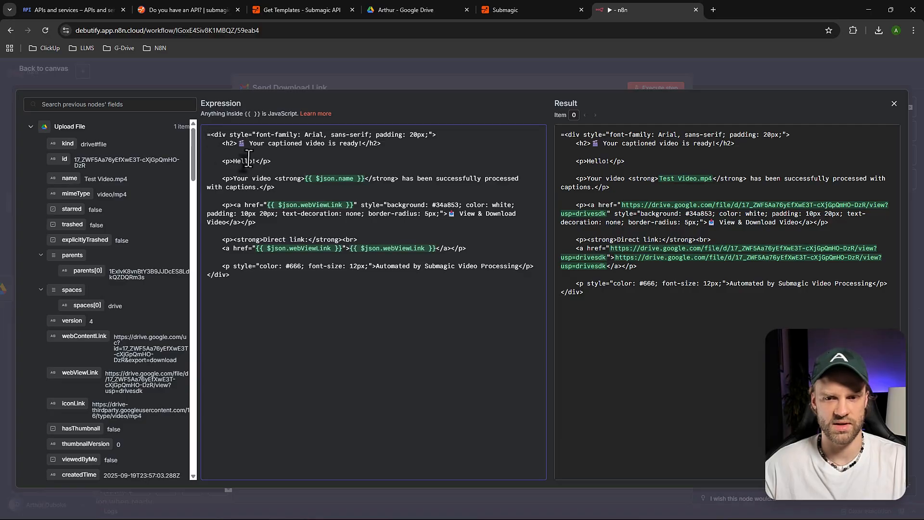
key(BackSpace)
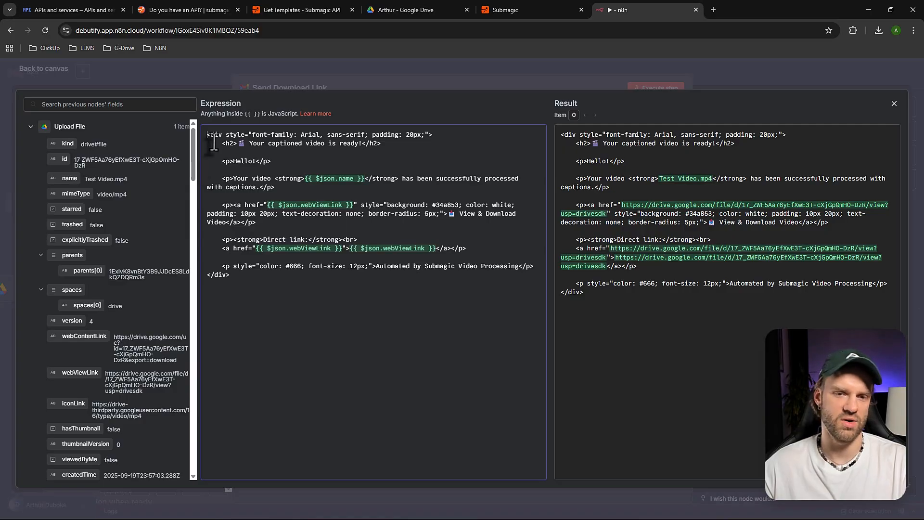
mouse_move(218, 135)
mouse_down()
mouse_move(257, 133)
mouse_move(218, 144)
mouse_up()
click(240, 145)
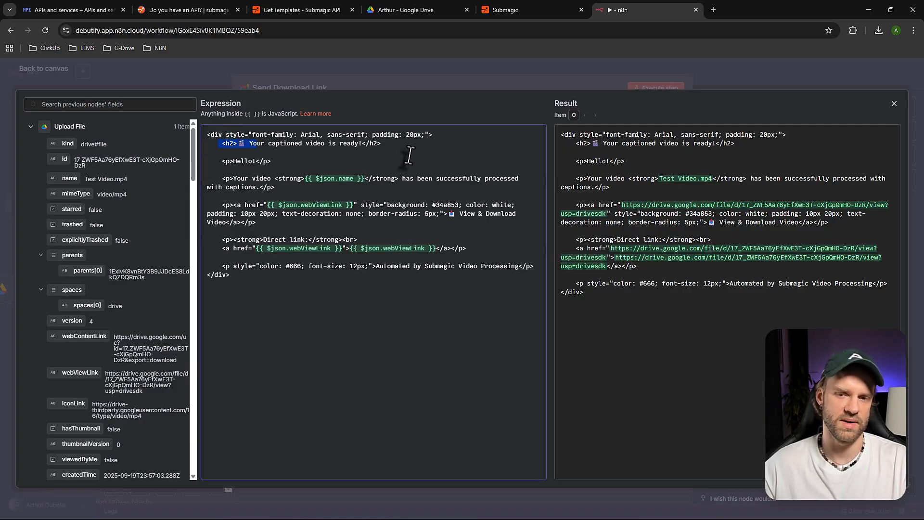
- Examine the opening div and h2 heading of the HTML message and the $json.webViewLink expression in its button link
click(219, 177)
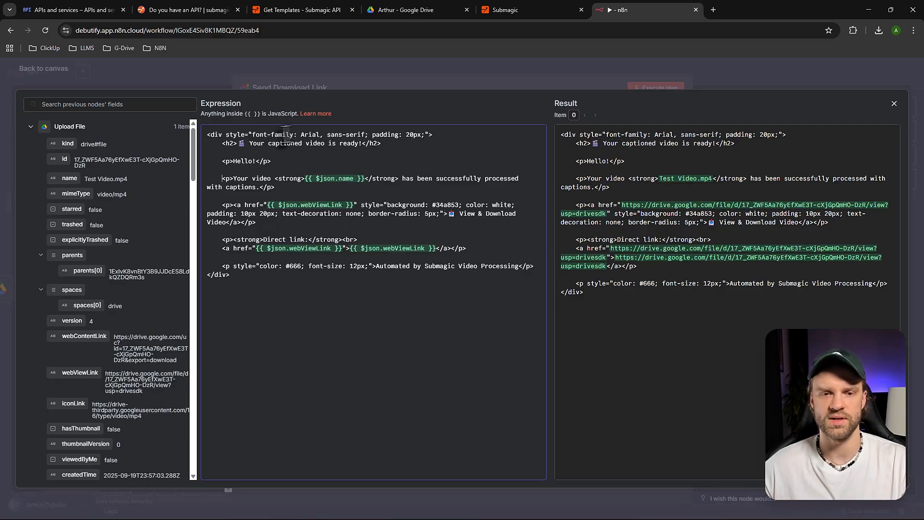
drag(206, 134, 382, 144)
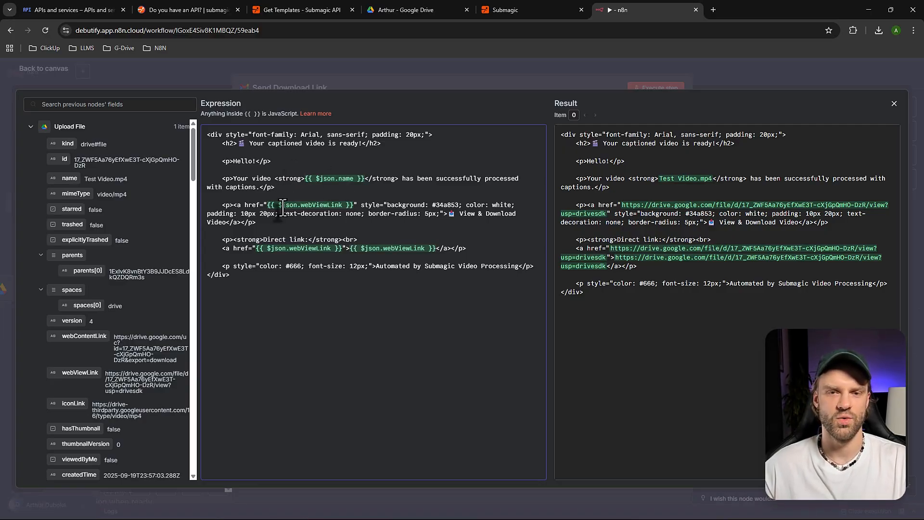
click(250, 198)
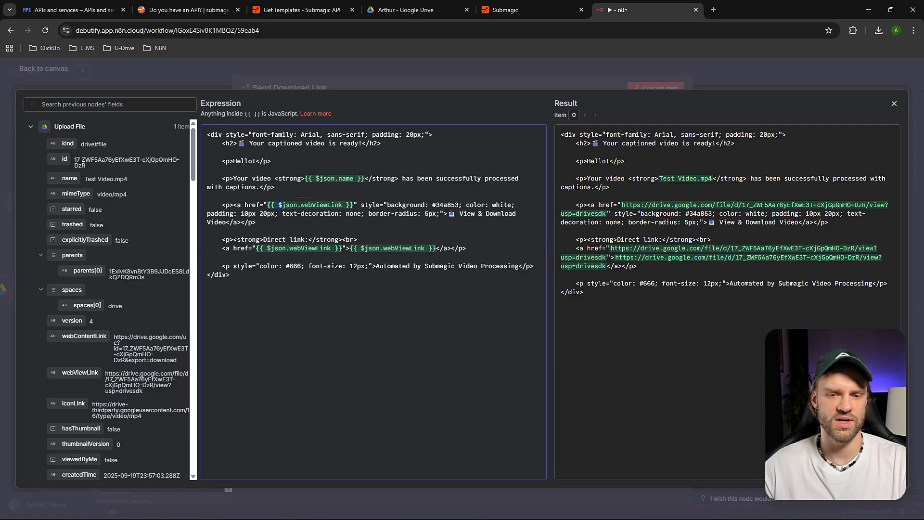
drag(278, 205, 326, 206)
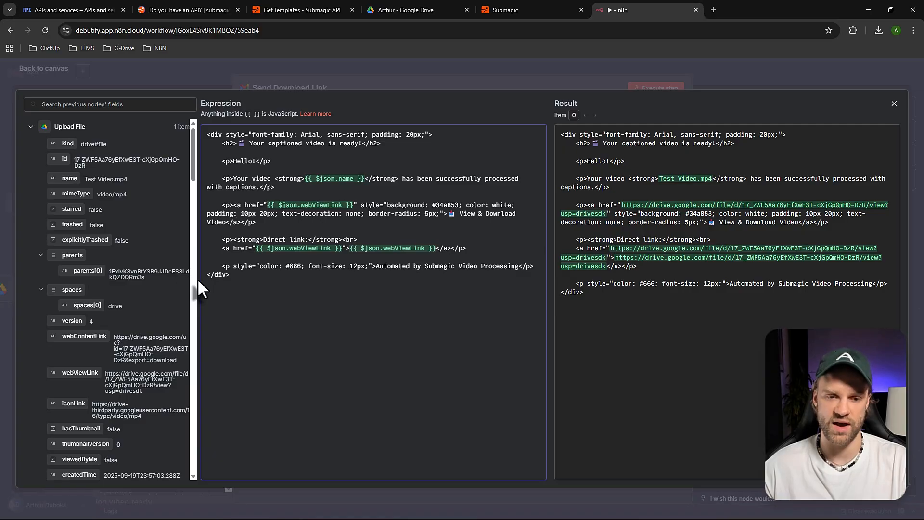
- Try inserting the Upload File webContentLink field into the button link and after the closing div tag, removing both insertions
drag(198, 279, 238, 280)
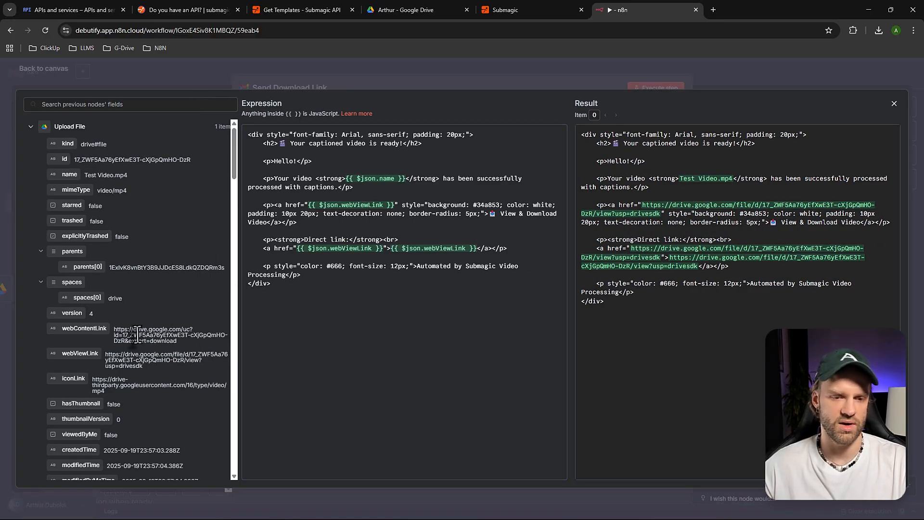
drag(83, 328, 393, 206)
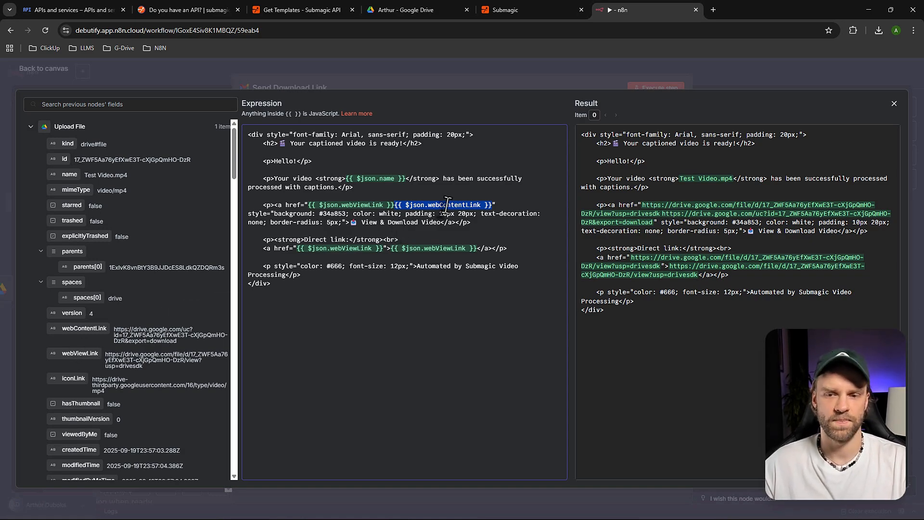
key(BackSpace)
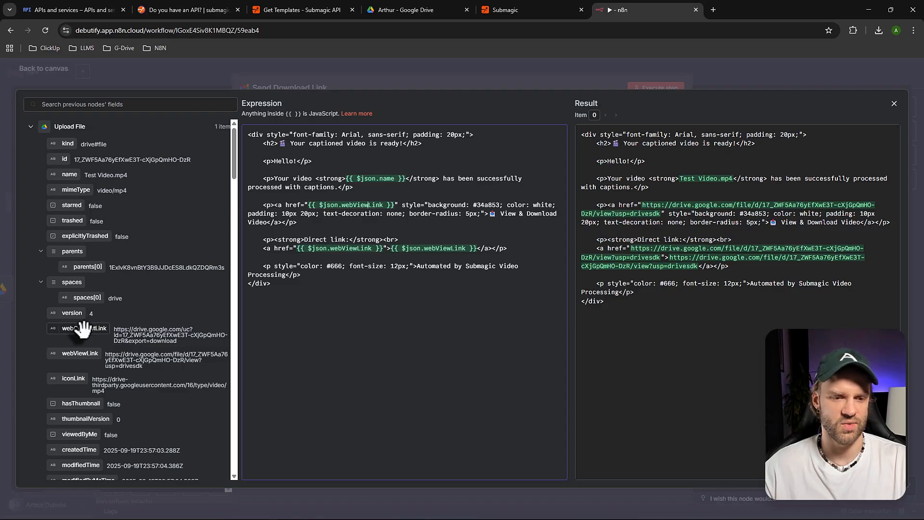
drag(82, 327, 387, 337)
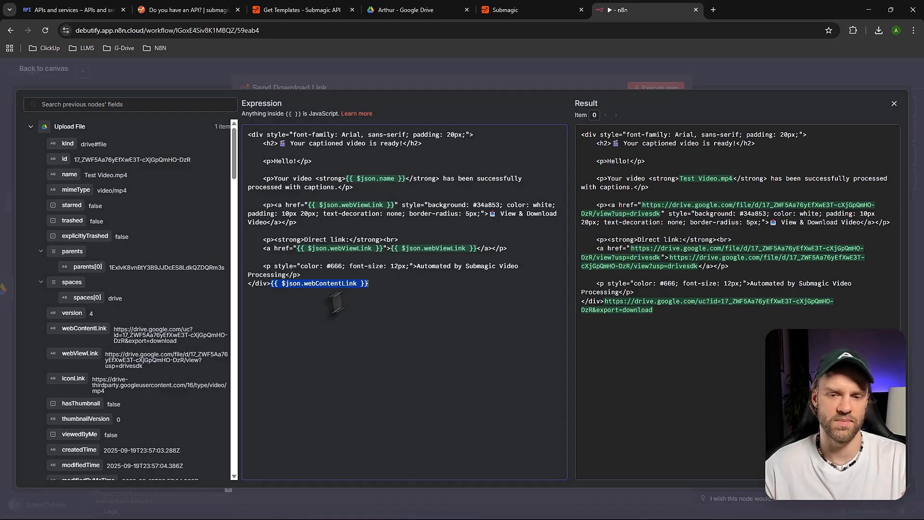
click(378, 284)
key(ctrl+z)
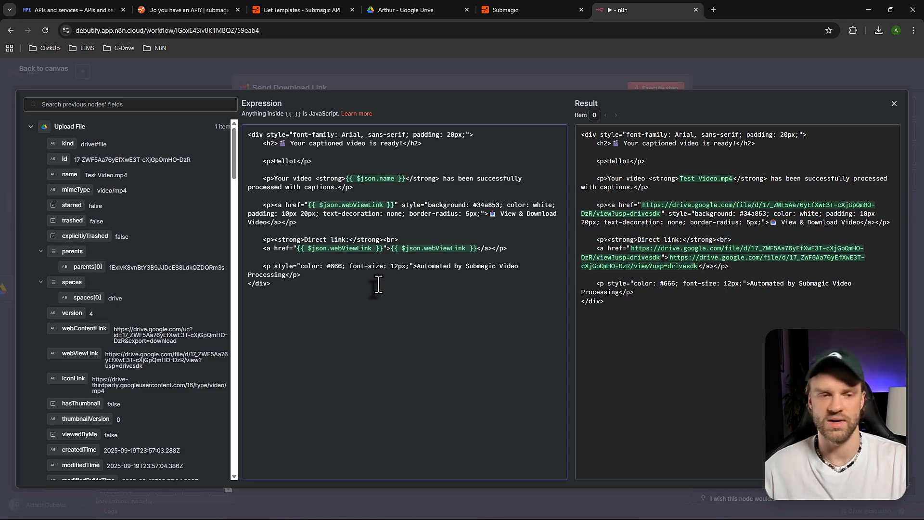
- Close the expanded message editor and the Send Download Link node to return to the full workflow canvas
click(42, 67)
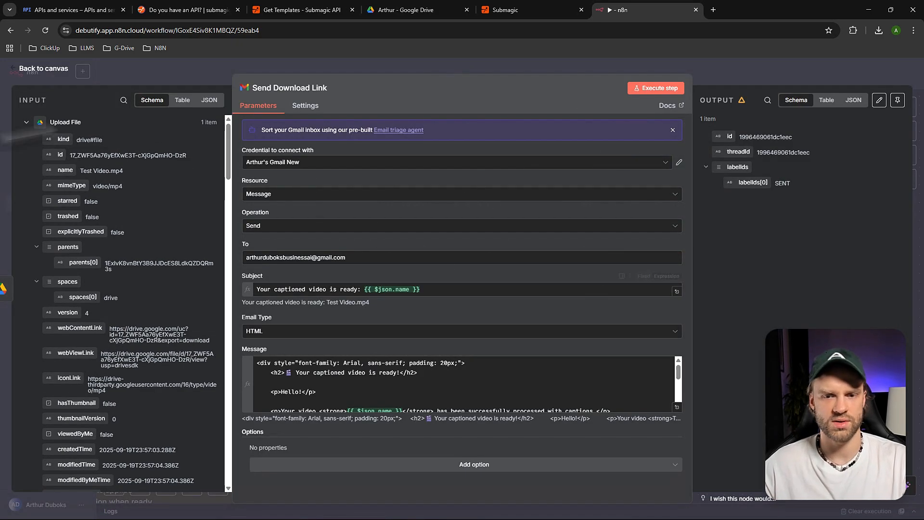
click(44, 69)
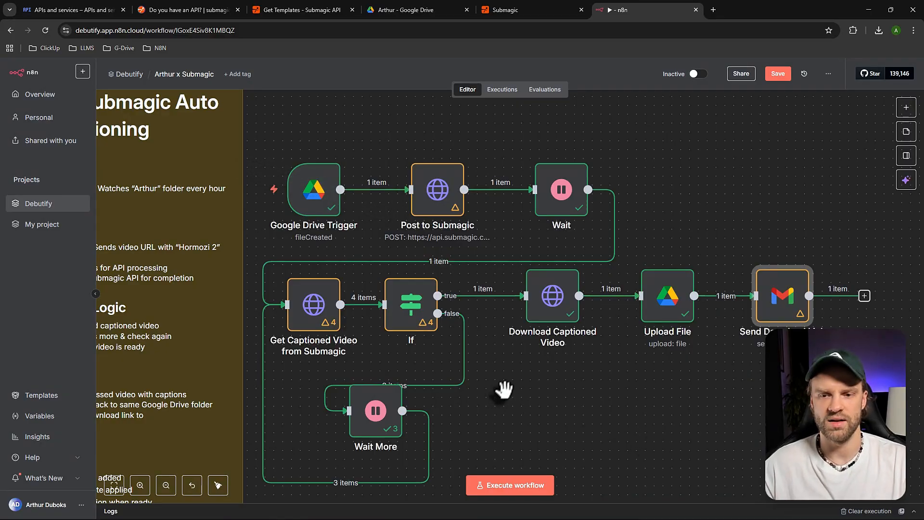
scroll(513, 394, down, 2)
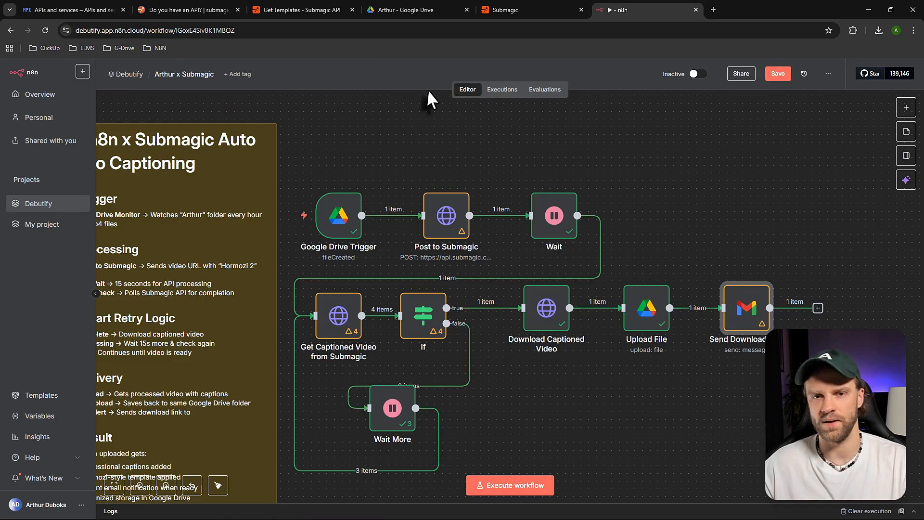
- Check the watched folder in Google Drive, return to the n8n canvas and execute the whole workflow
click(434, 6)
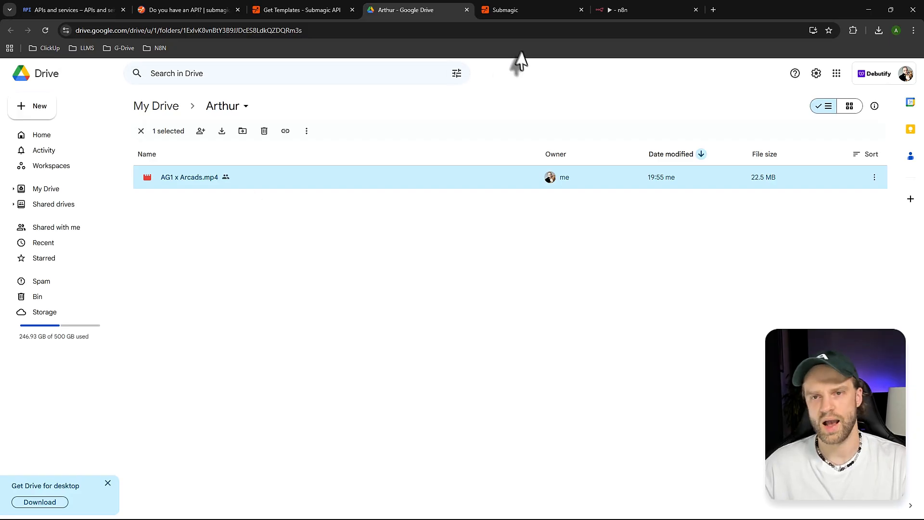
click(619, 10)
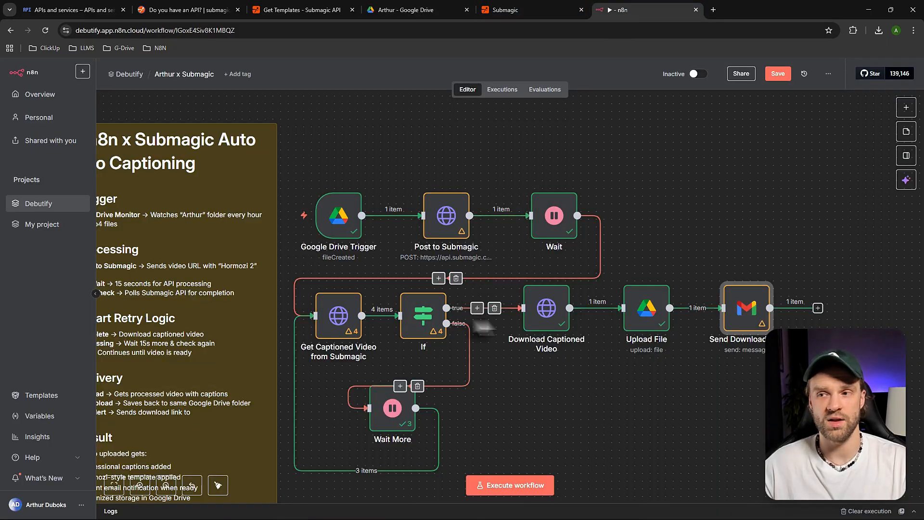
scroll(558, 322, down, 1)
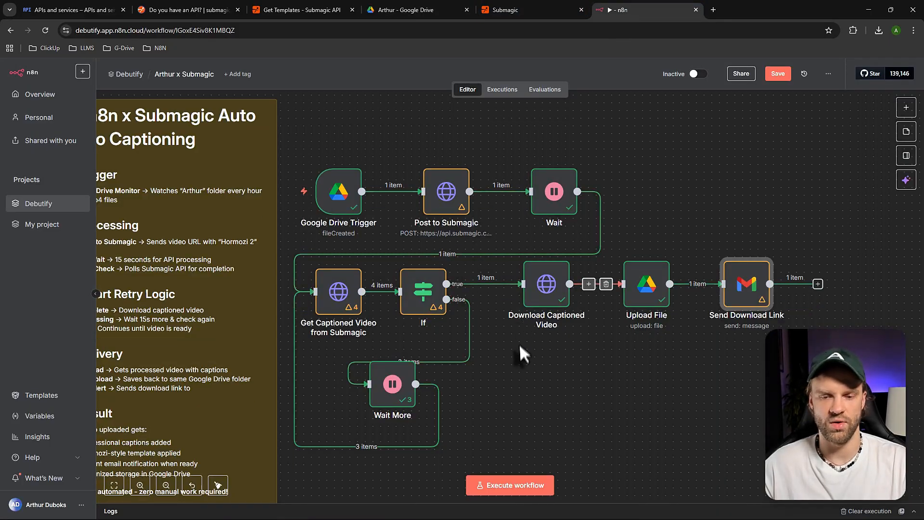
click(504, 486)
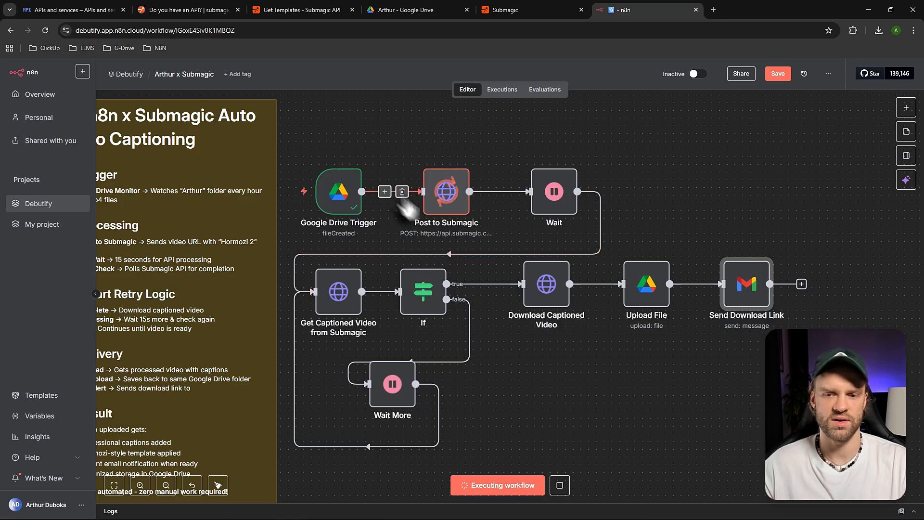
- Open the Post to Submagic node during the run, highlight the status value in its output and return to the canvas
double_click(446, 192)
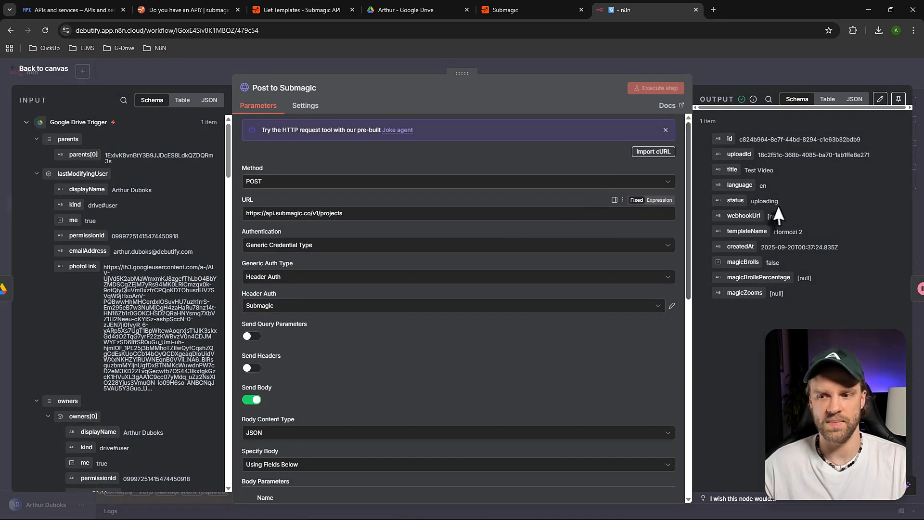
drag(751, 202, 785, 201)
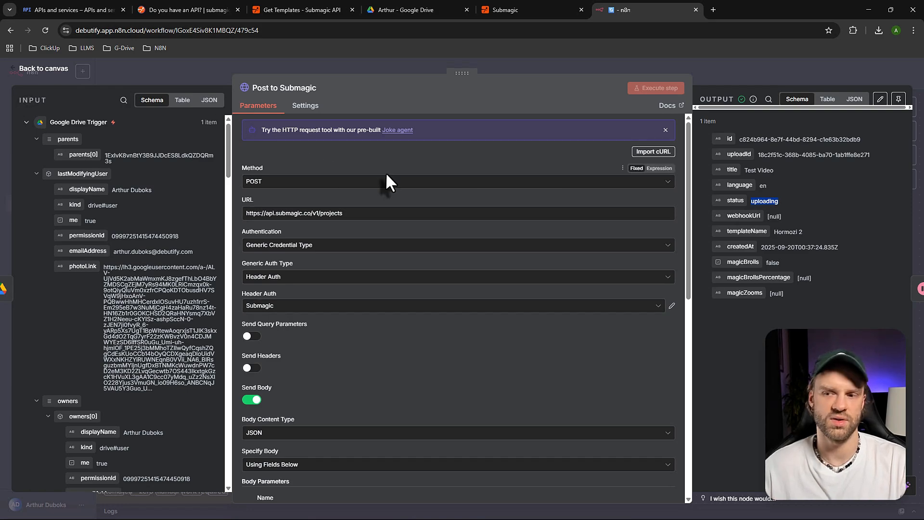
click(32, 70)
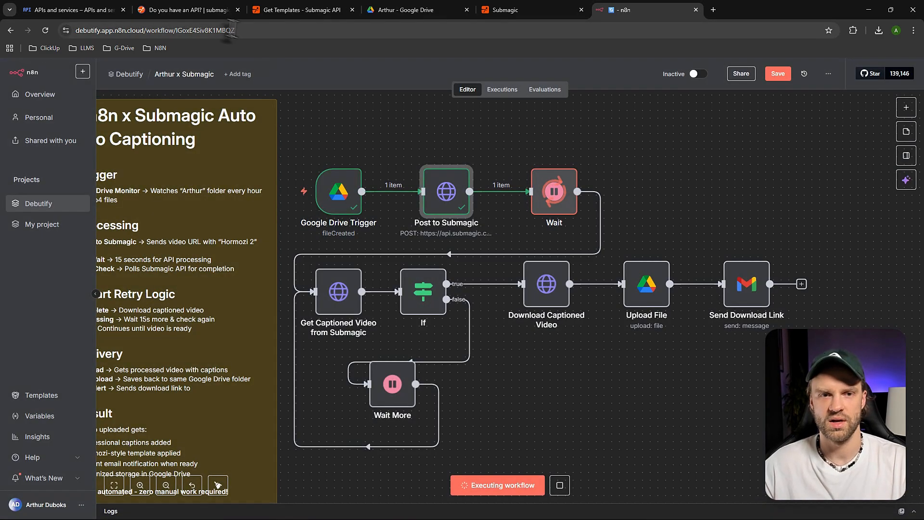
- Switch to Google Drive, view the sharing settings of AG1 x Arcads.mp4 and close them without changing the access
click(493, 14)
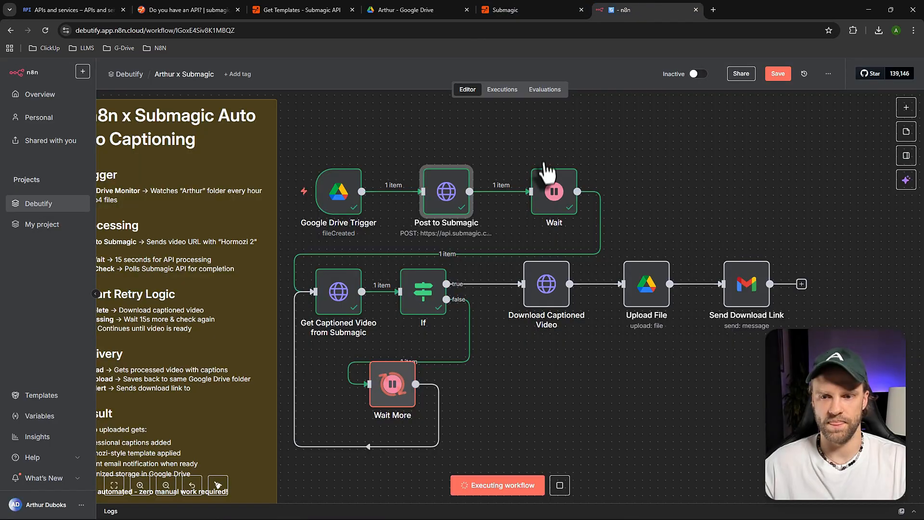
click(645, 10)
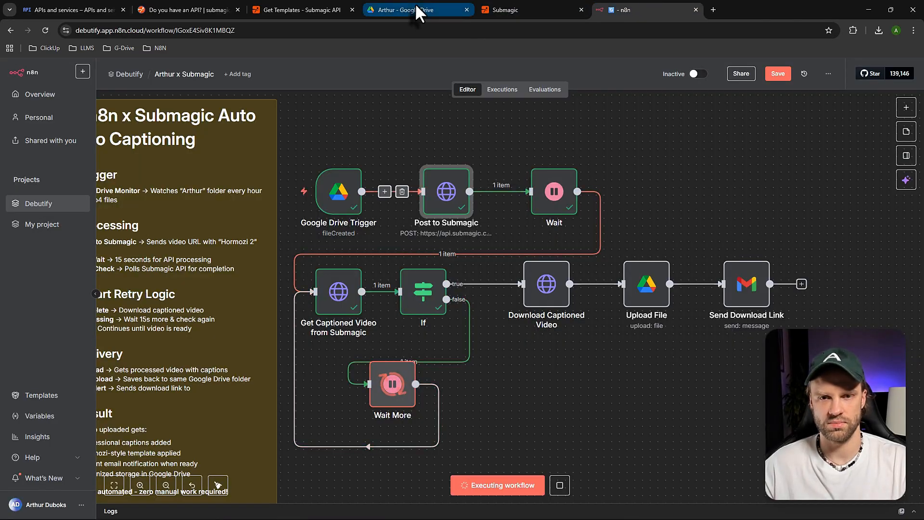
click(453, 8)
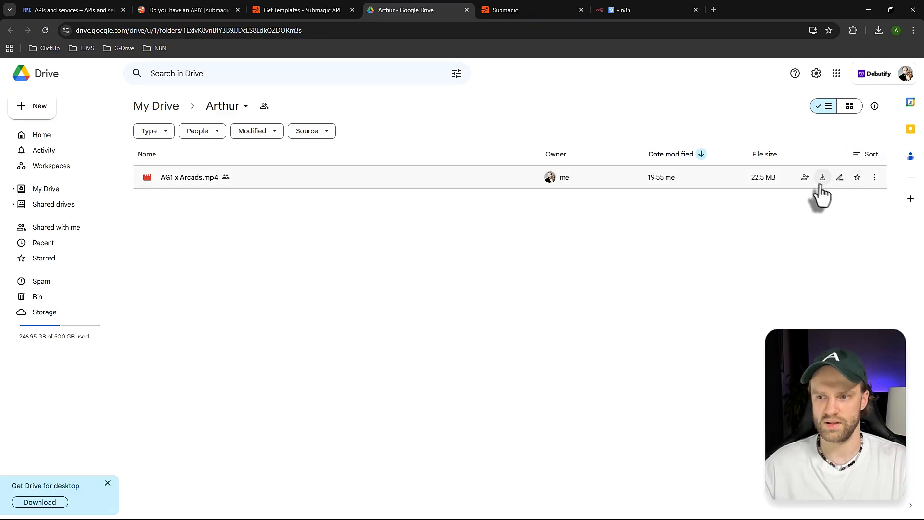
click(802, 177)
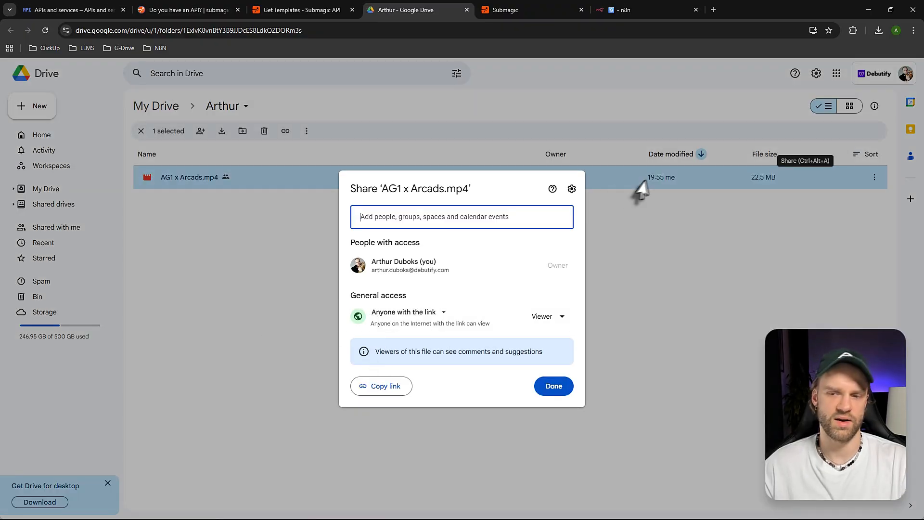
click(555, 383)
- Check the Test Video projects on the Submagic dashboard, and back in n8n open and close the Download Captioned Video node
click(506, 10)
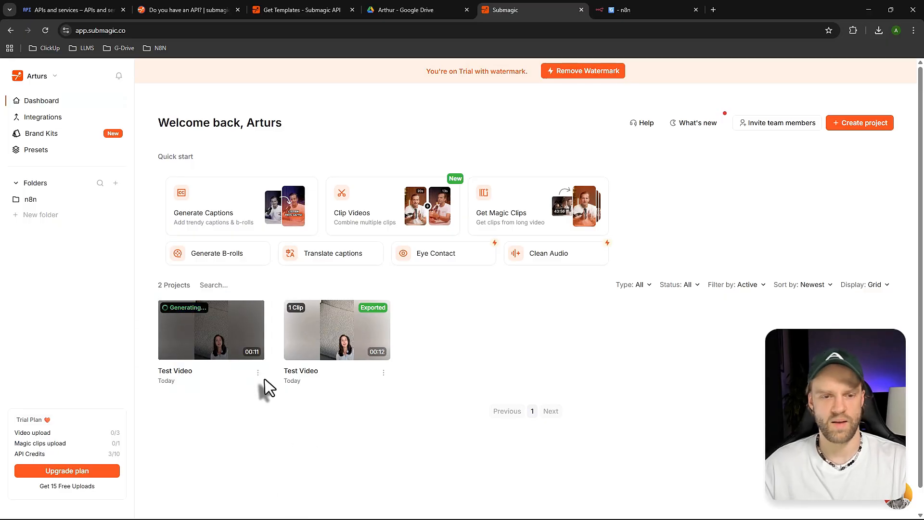
mouse_move(323, 312)
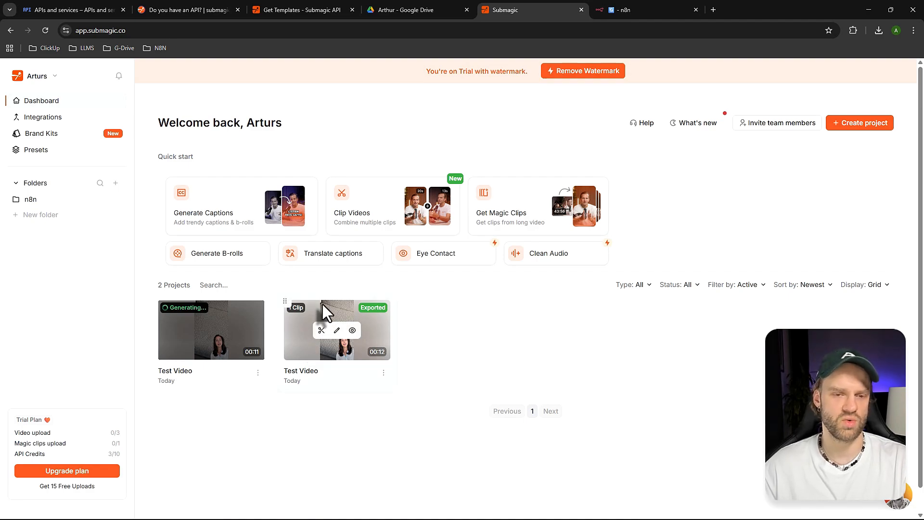
click(632, 10)
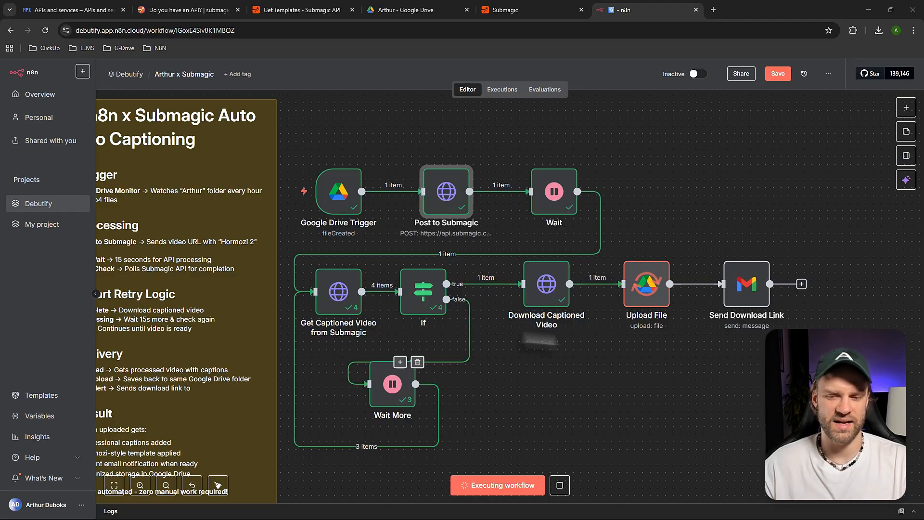
double_click(547, 294)
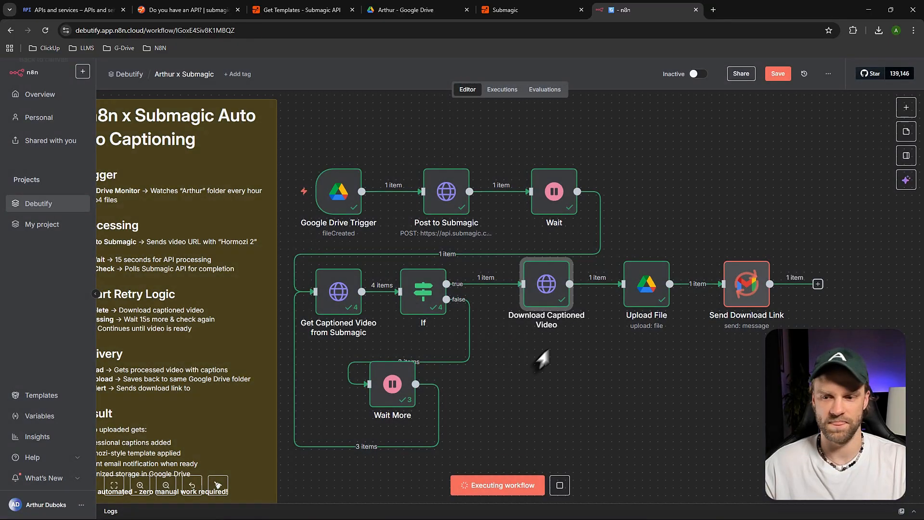
click(43, 69)
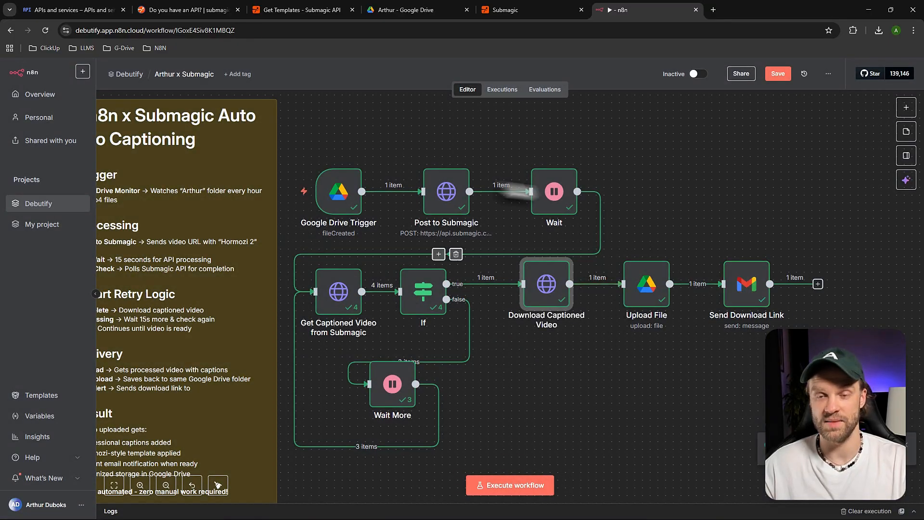
- Switch to Submagic, reload the dashboard and open the view page of the newest Test Video project
click(505, 10)
key(F5)
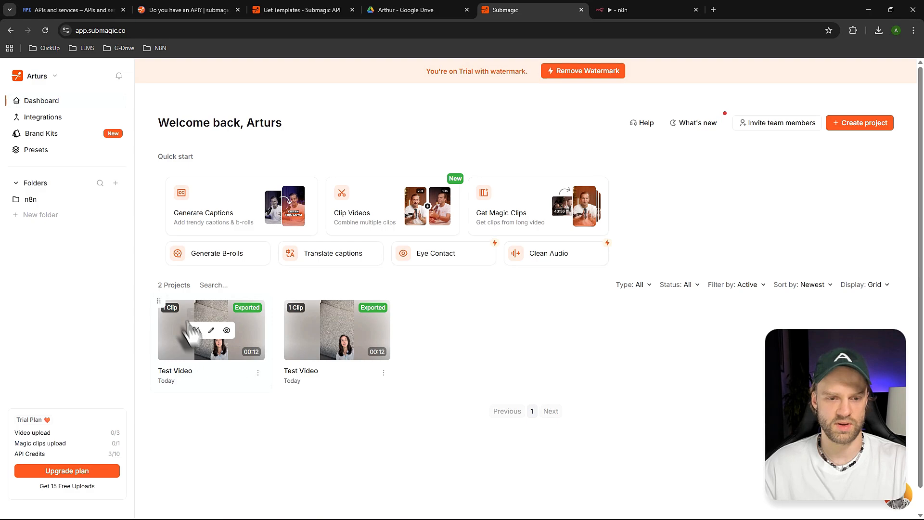
click(227, 330)
- Play the captioned Test Video, view it briefly in full screen and pause it after checking the captions
click(291, 395)
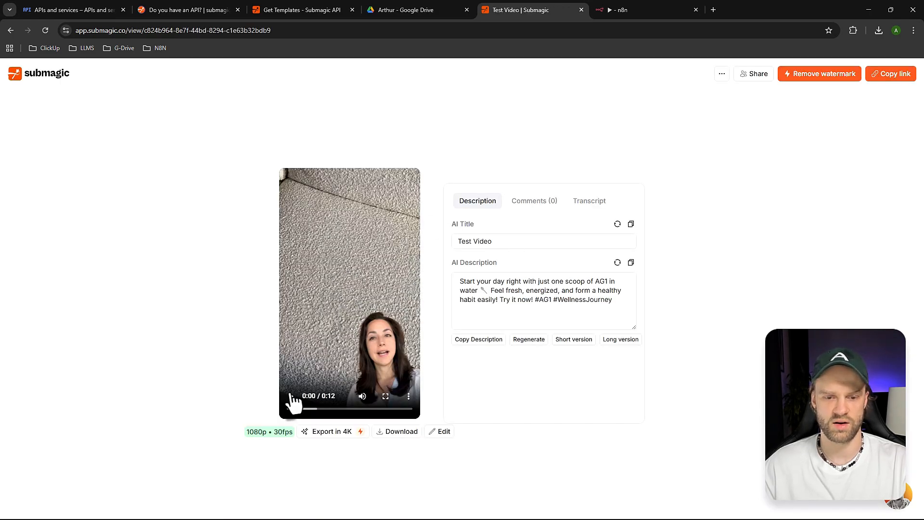
click(386, 396)
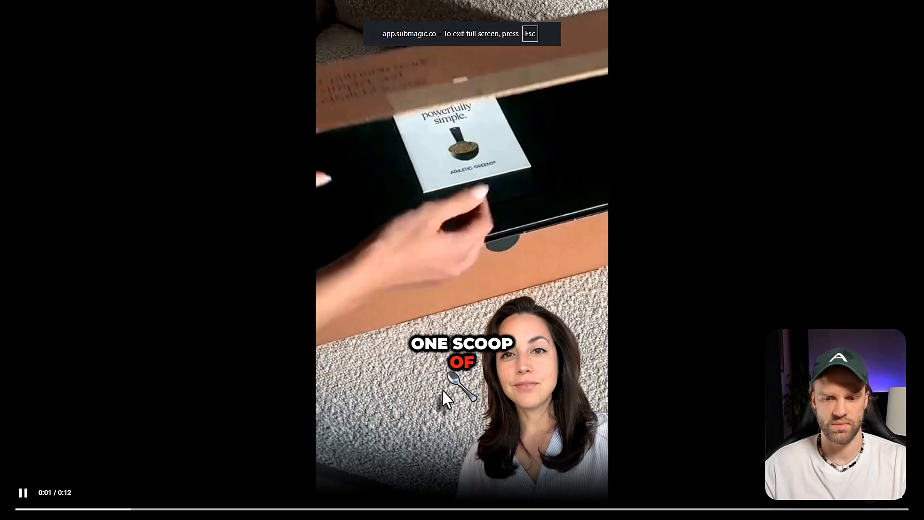
key(Escape)
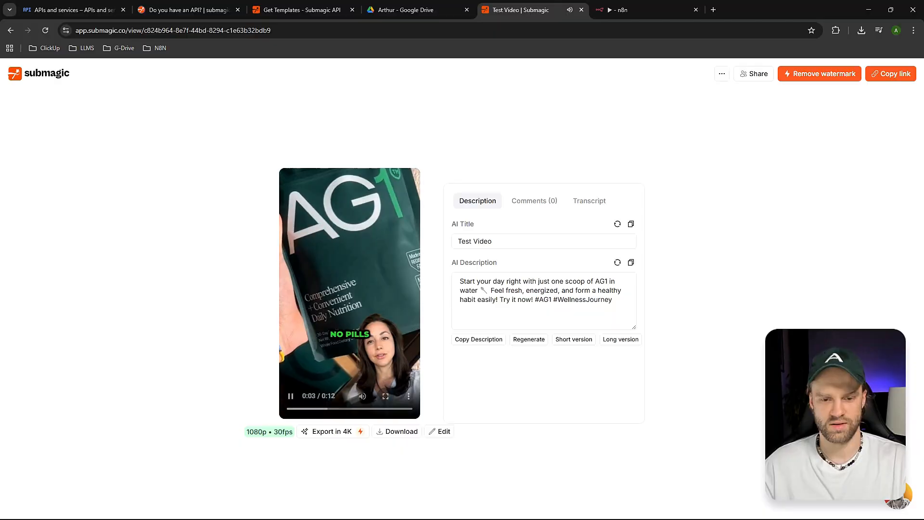
click(290, 396)
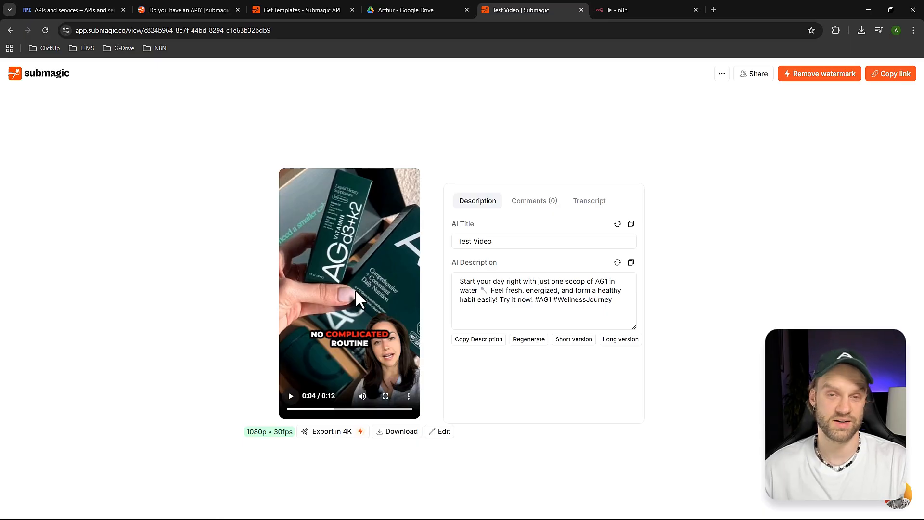
click(291, 395)
click(290, 397)
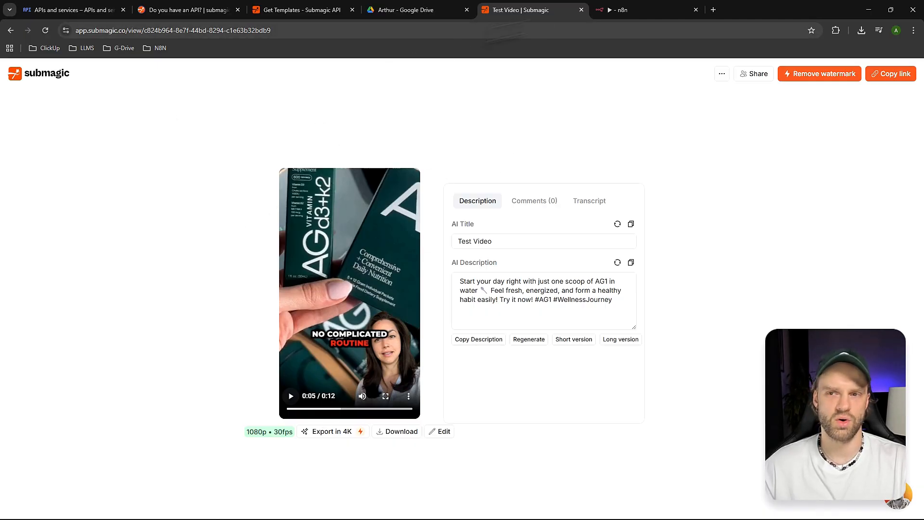
- Open the captioned video's Google Drive page from the notification e-mail in Gmail, checking the Drive folder for the uploaded Test Video.mp4
click(645, 10)
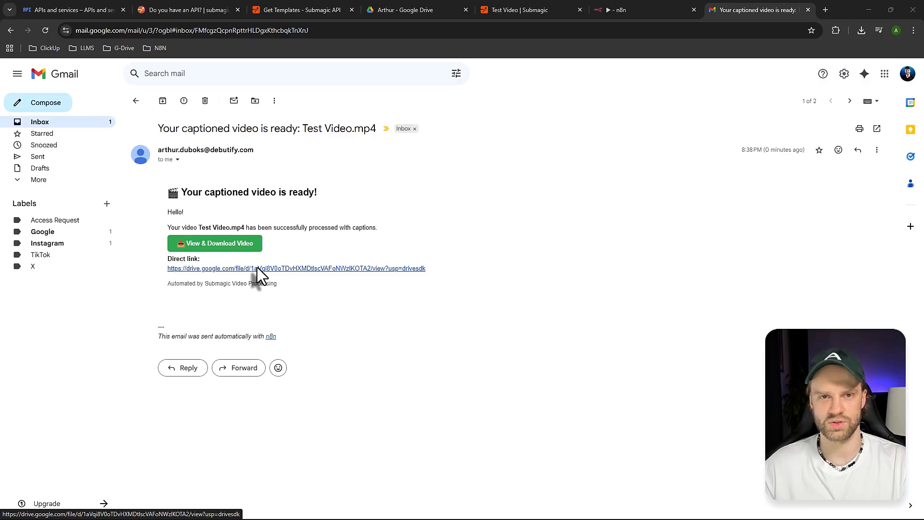
click(227, 248)
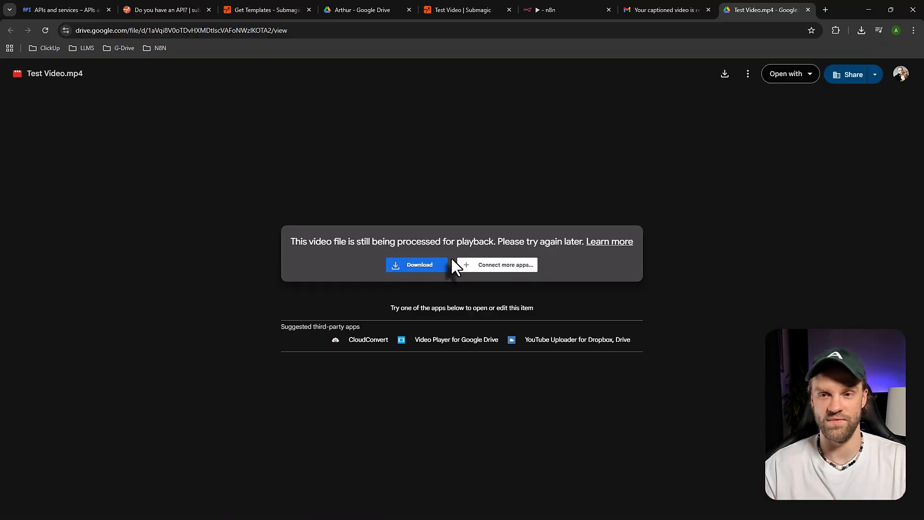
click(369, 9)
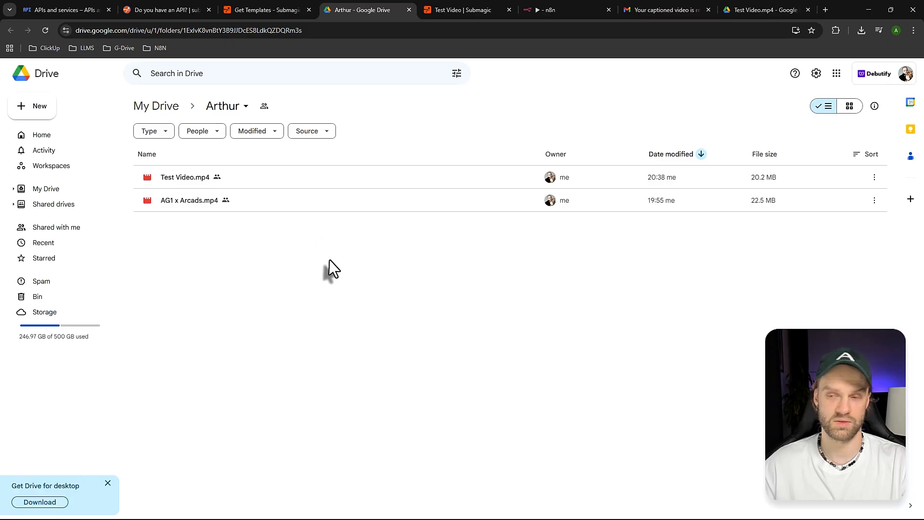
click(765, 10)
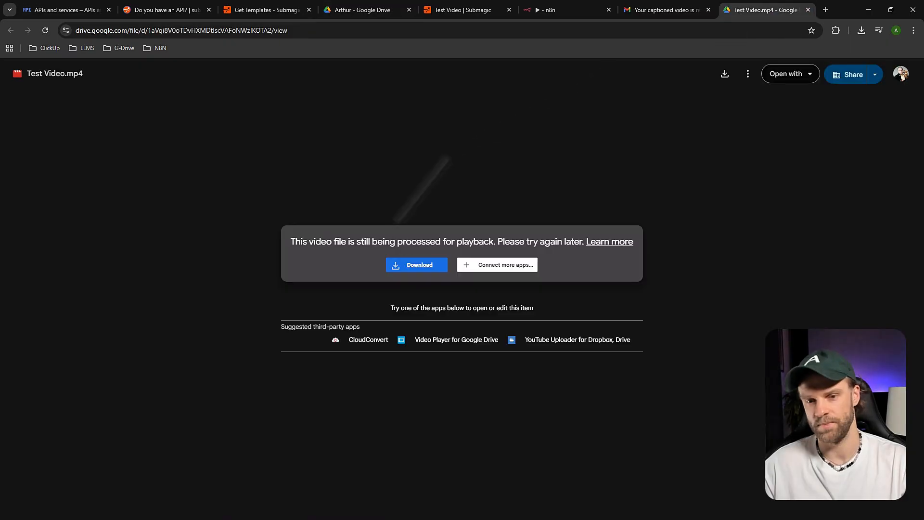
- Download Test Video.mp4 from its Google Drive page and play the downloaded copy to check the captions
click(419, 265)
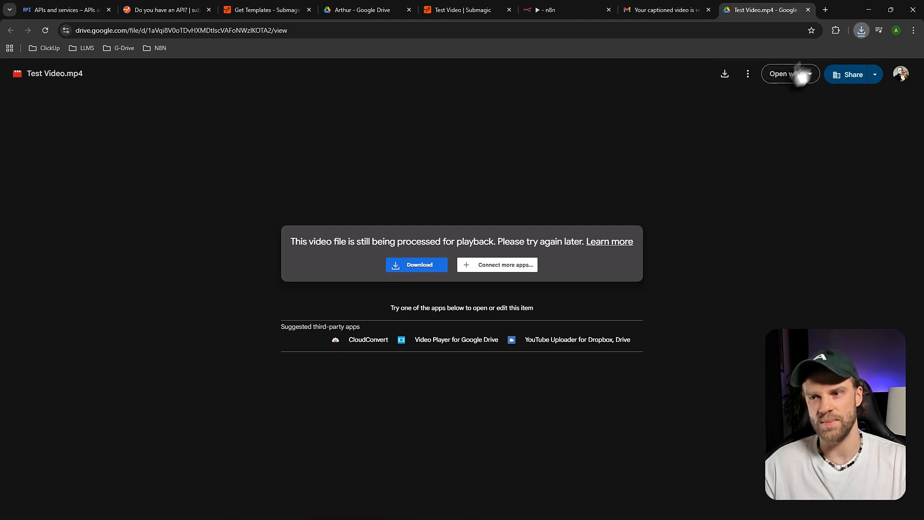
click(861, 30)
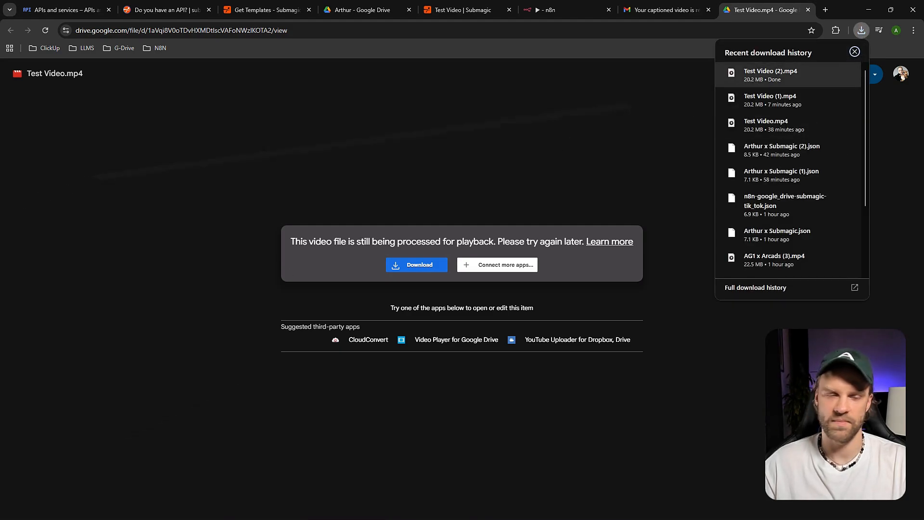
click(780, 74)
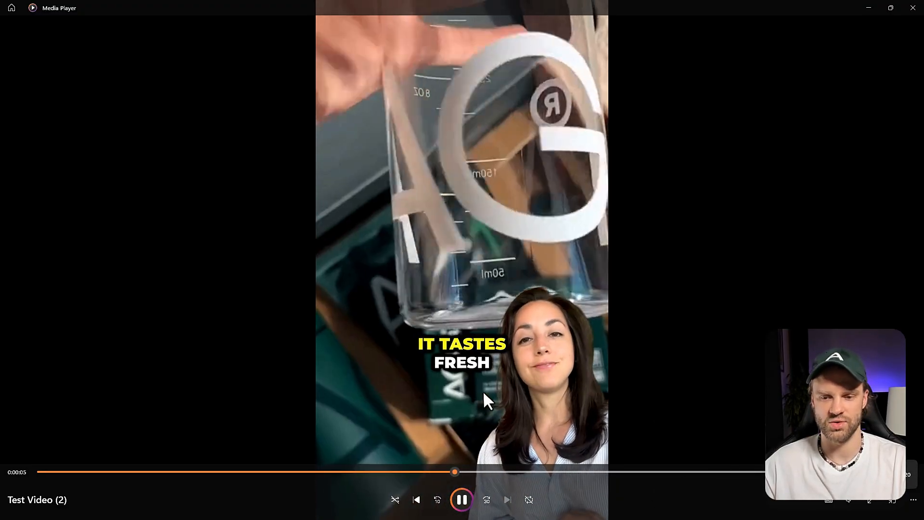
- Close the media player, the Drive video page and the Gmail message to return to the n8n workflow
click(912, 8)
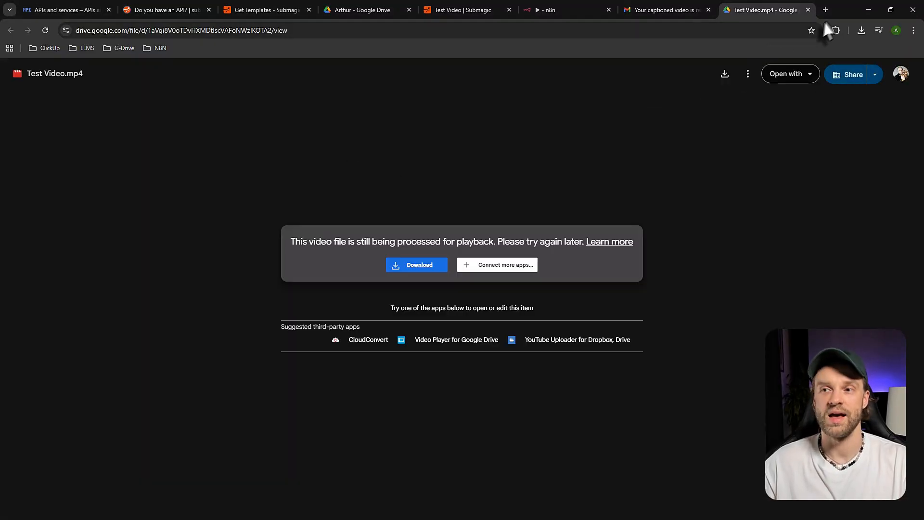
click(808, 10)
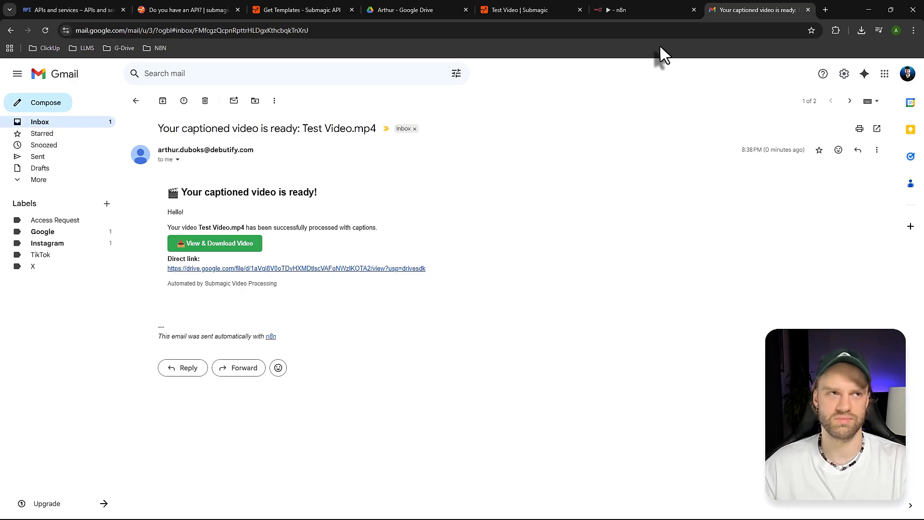
click(808, 9)
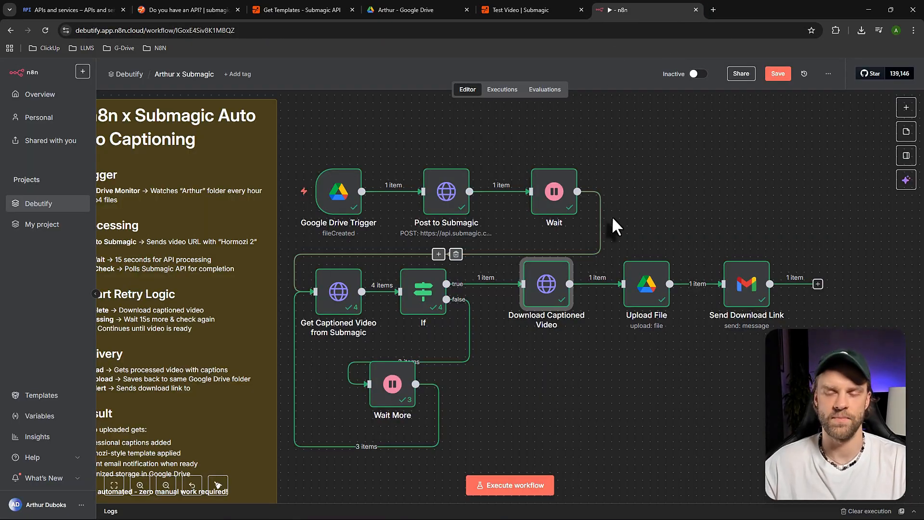